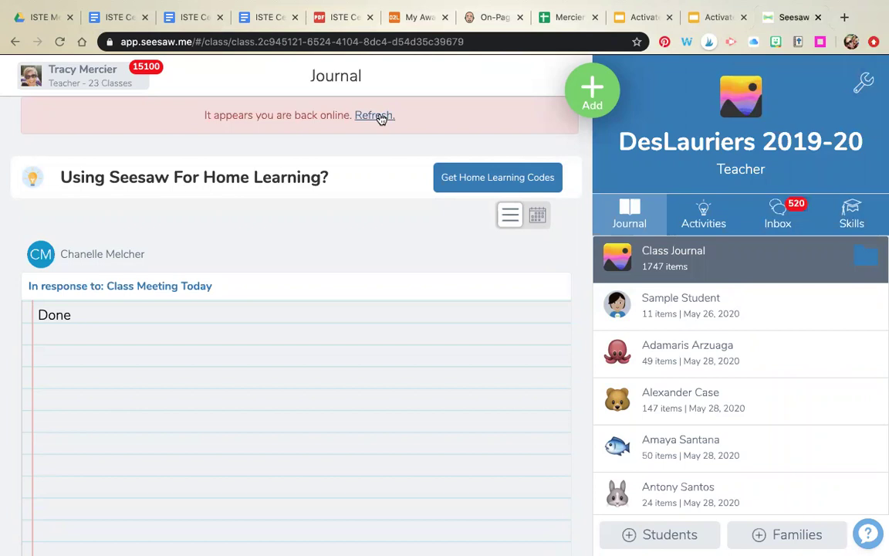
Step: Refresh the class journal and choose Assign Activity from the green Add menu
click(379, 117)
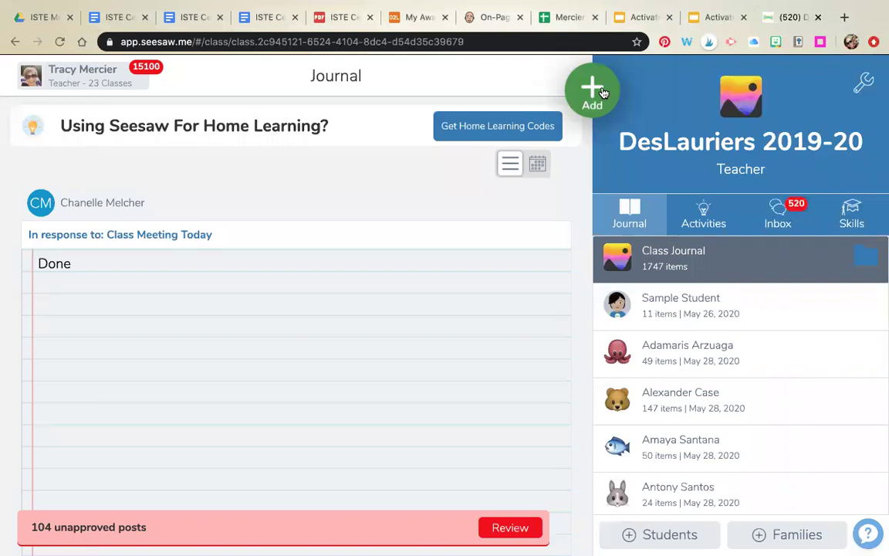
click(604, 92)
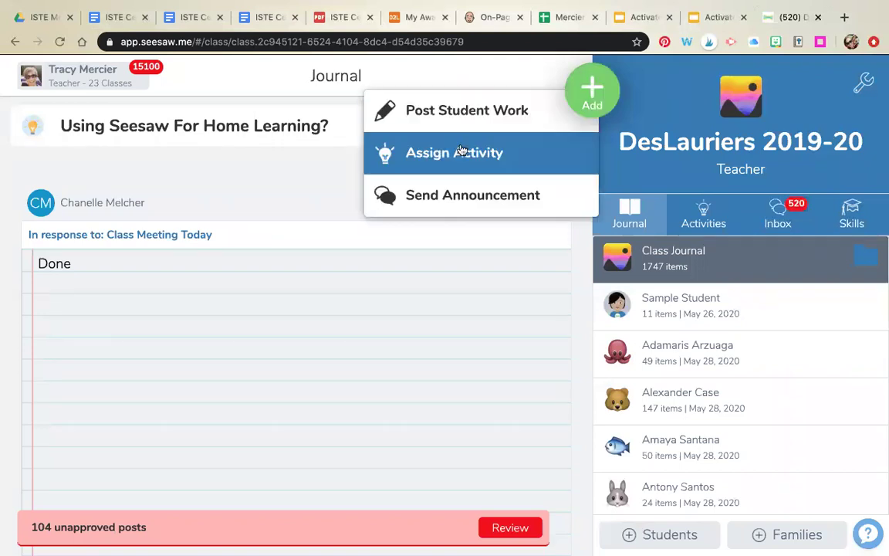
click(461, 152)
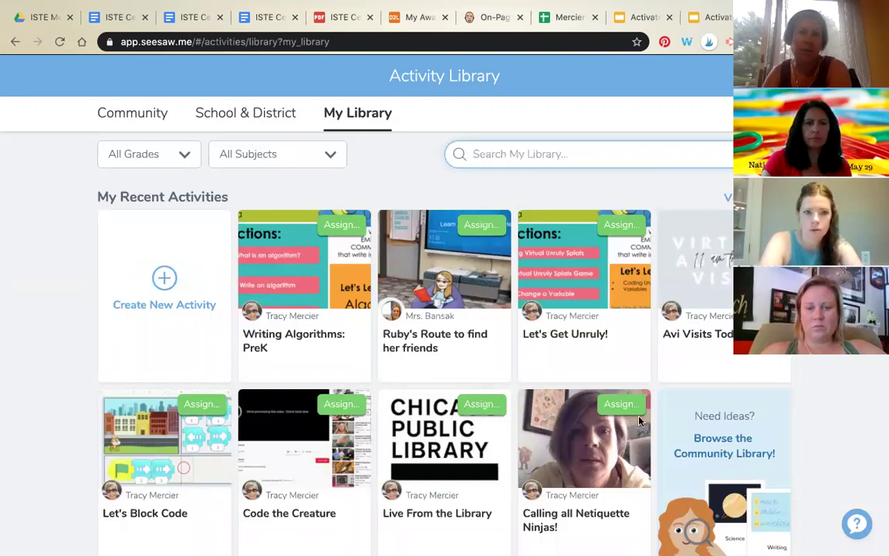
Step: Start a new activity from My Library and go to its Activity Name field
click(164, 289)
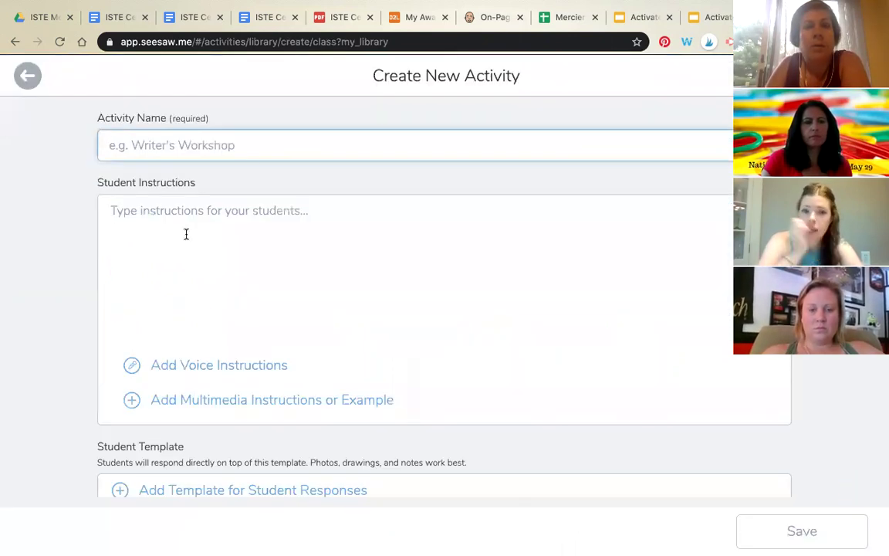
click(254, 156)
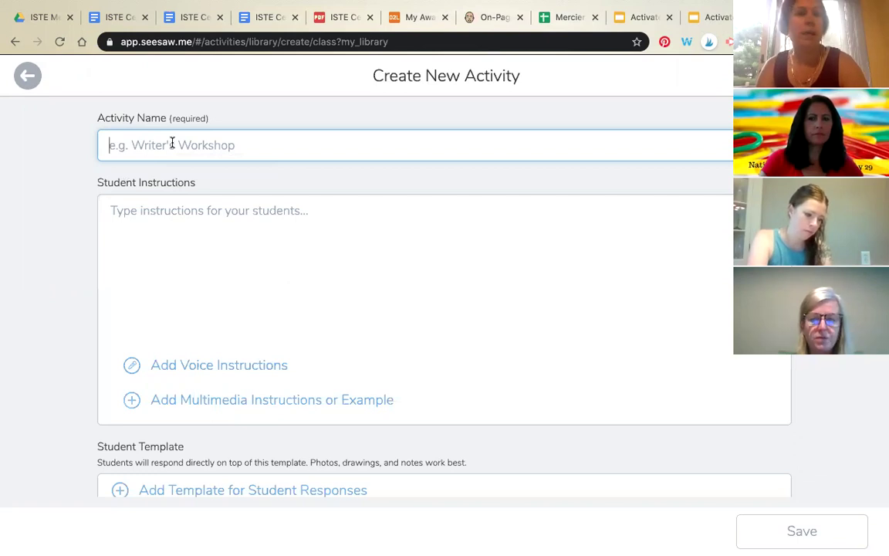
Step: Enter 'What is a Resource' as the activity name, then go to Student Instructions
click(172, 142)
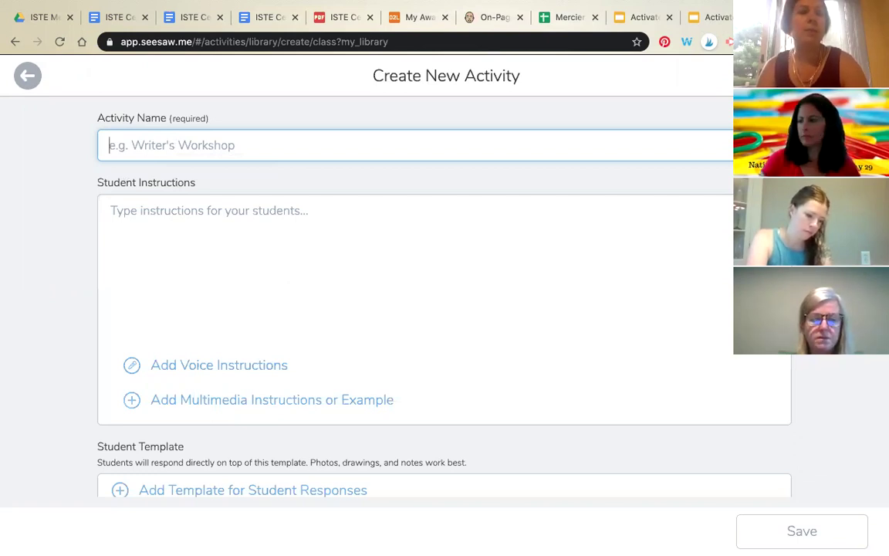
text(Rea)
key(BackSpace)
key(BackSpace)
key(BackSpace)
text(W)
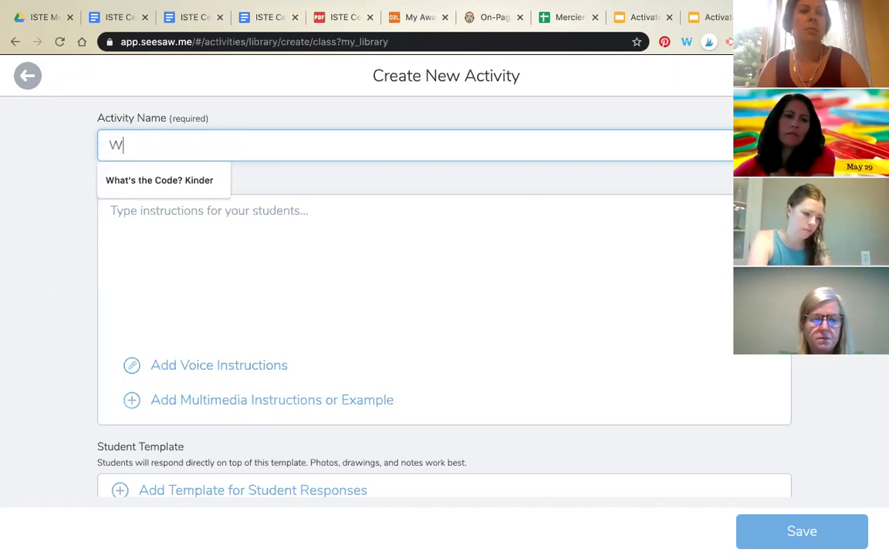
text(hat is a Resour)
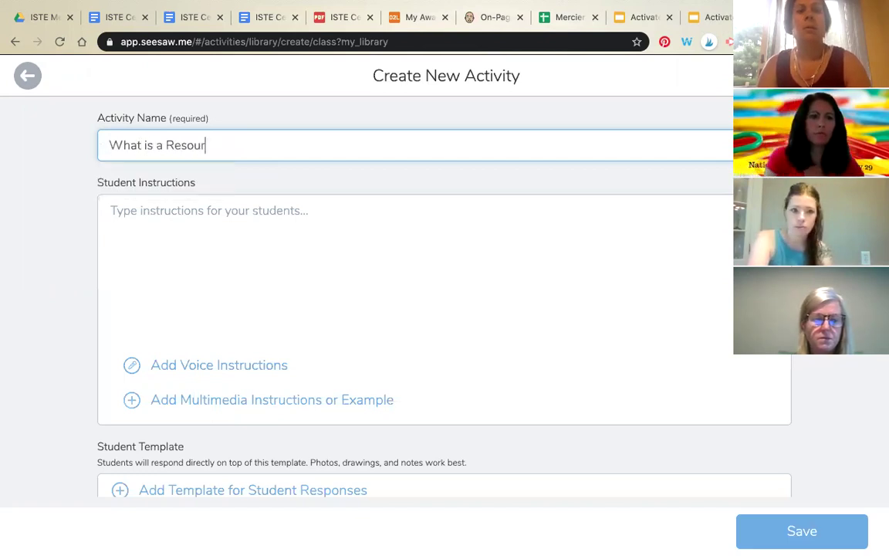
text(ce)
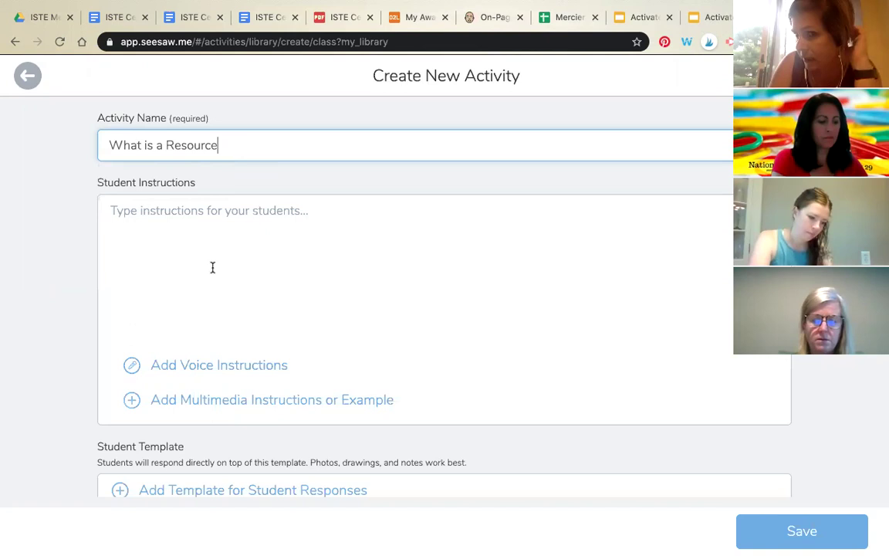
click(701, 23)
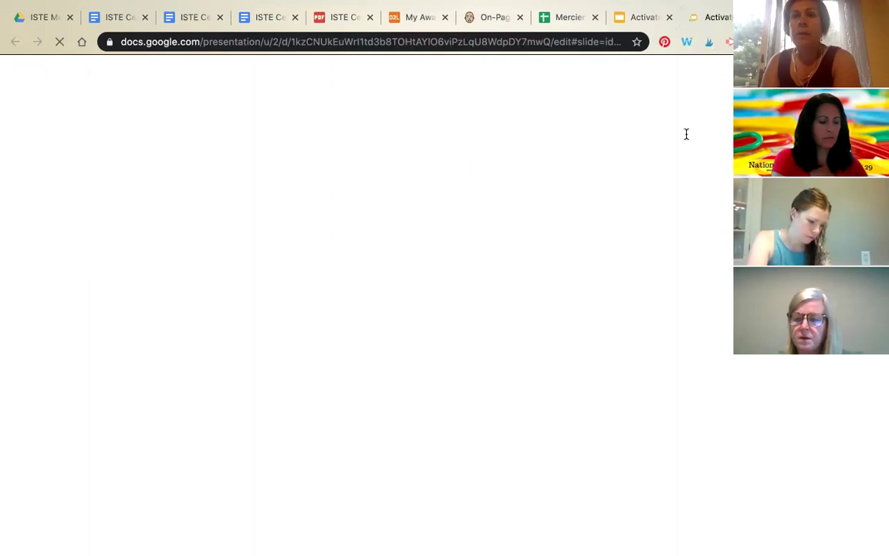
key(ctrl+w)
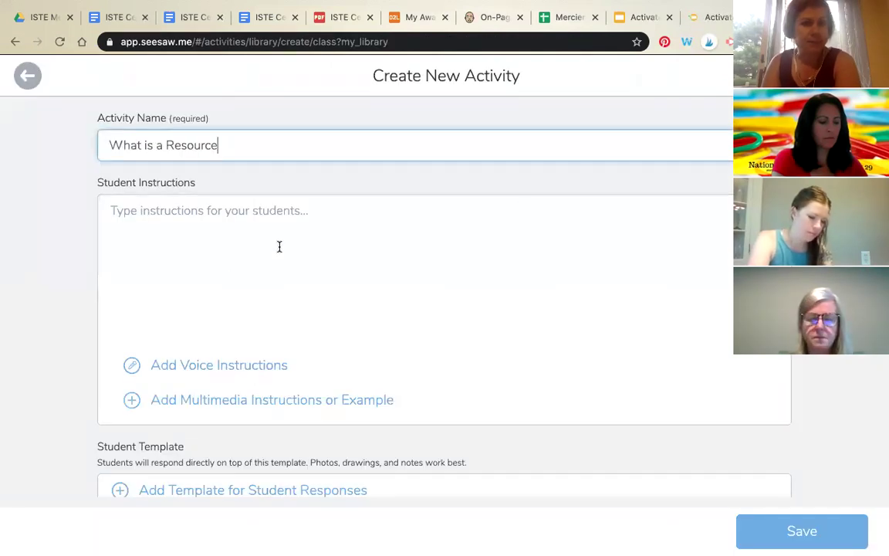
click(280, 246)
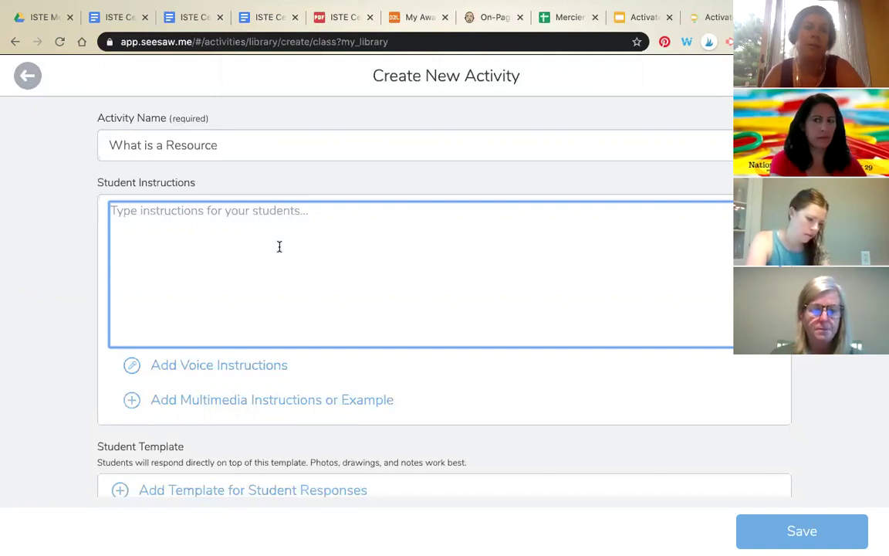
Step: Write 'Circle the items that are a resource' and record a 10-second voice instruction
text(Circle the items a)
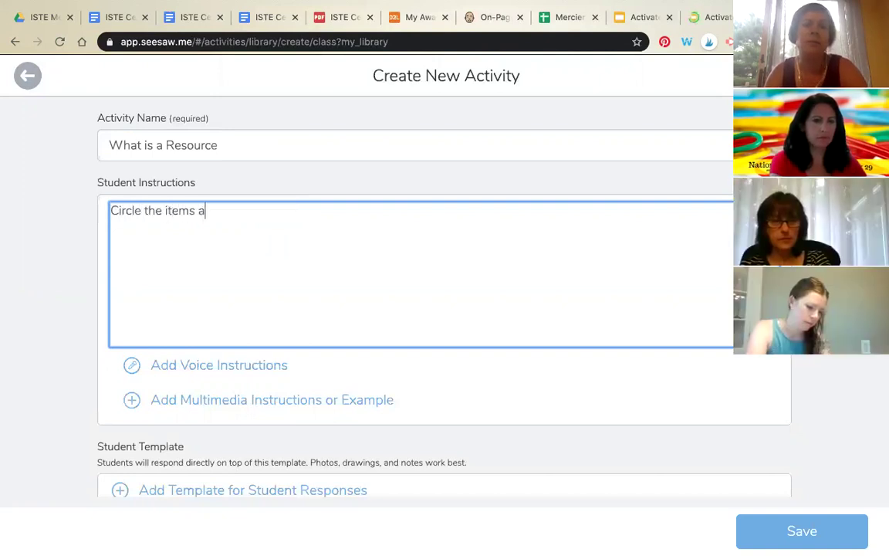
key(BackSpace)
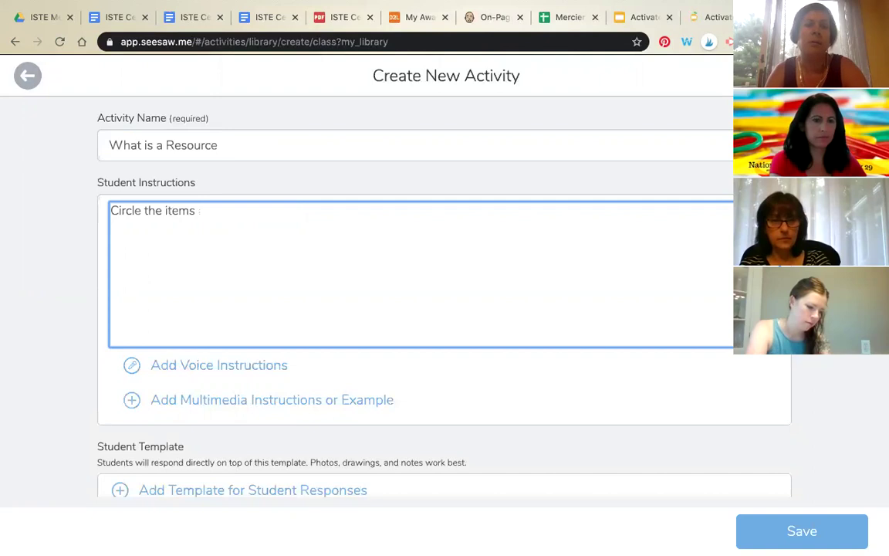
text(that are a resource)
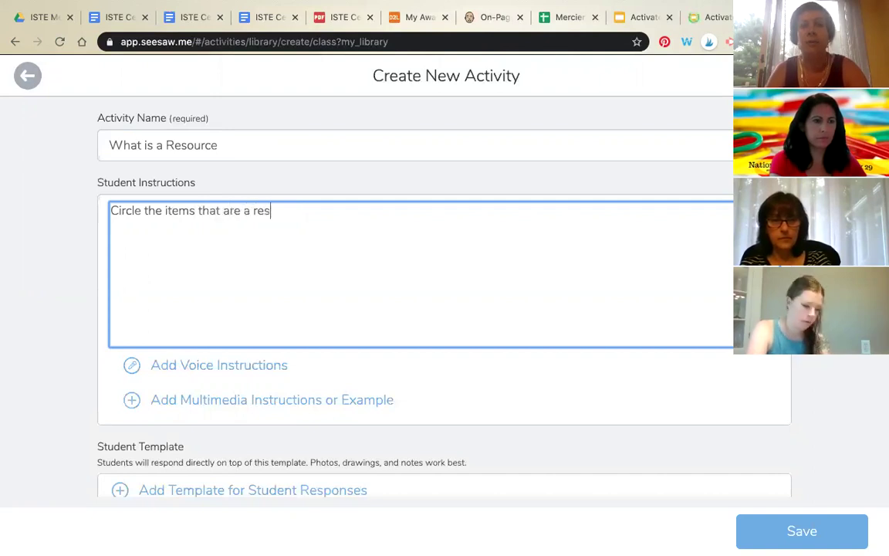
click(250, 365)
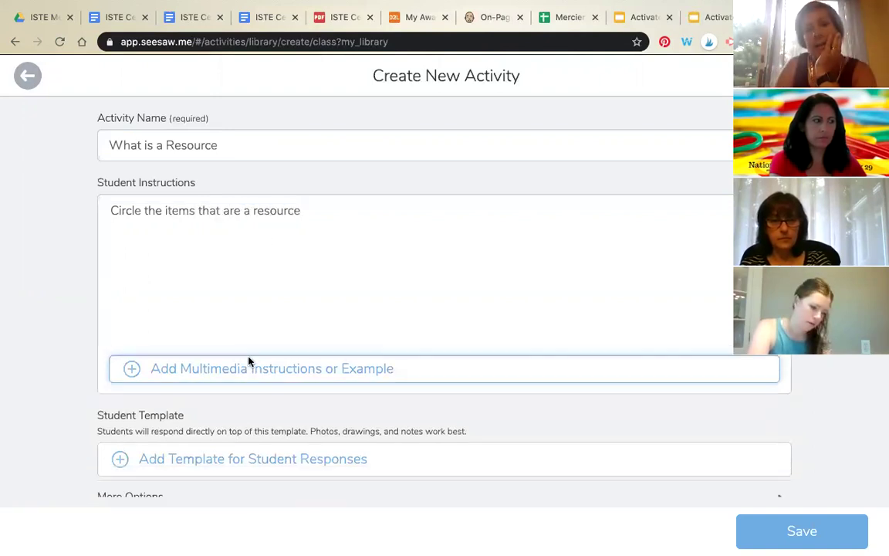
click(446, 373)
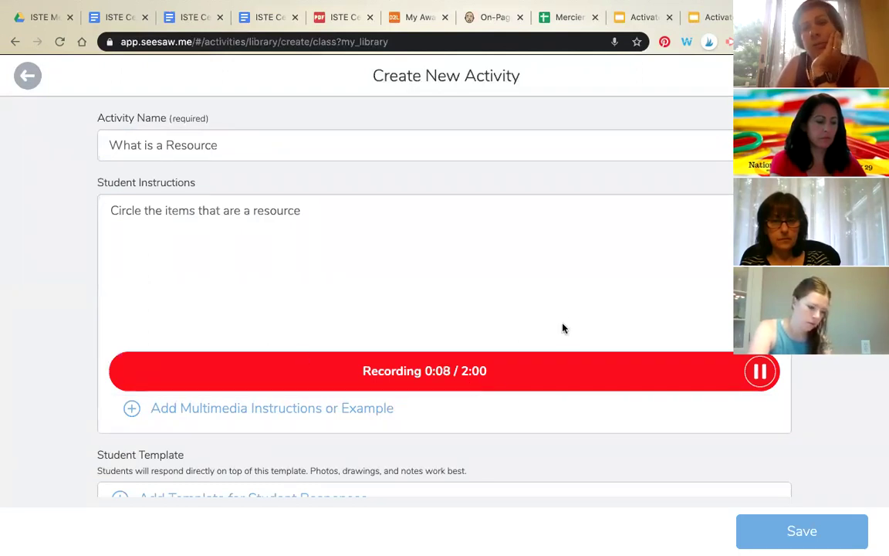
click(760, 371)
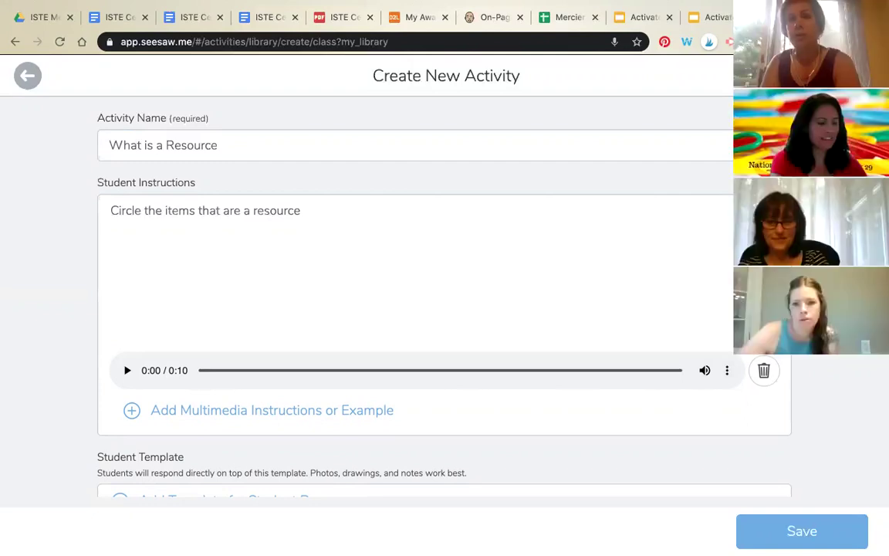
Step: Finish the instructions with a period and begin adding a student response template
scroll(403, 316, down, 2)
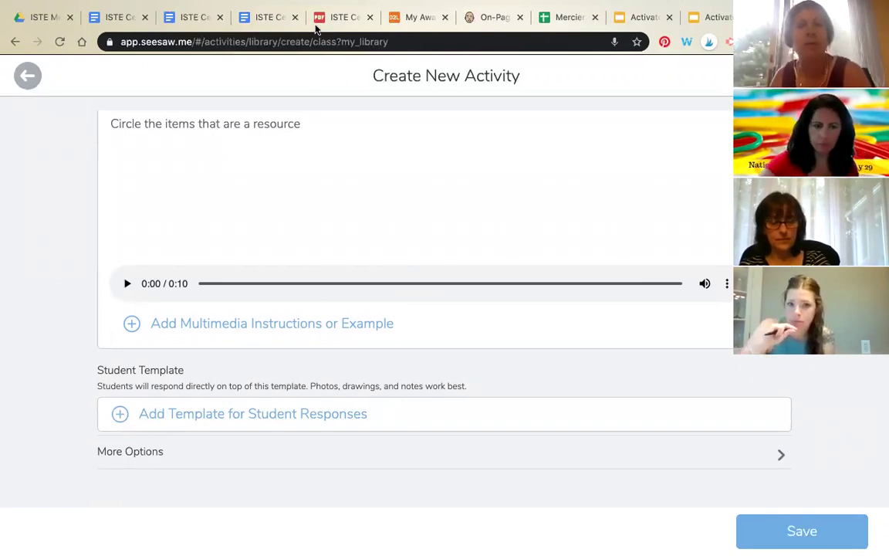
click(308, 124)
text(.)
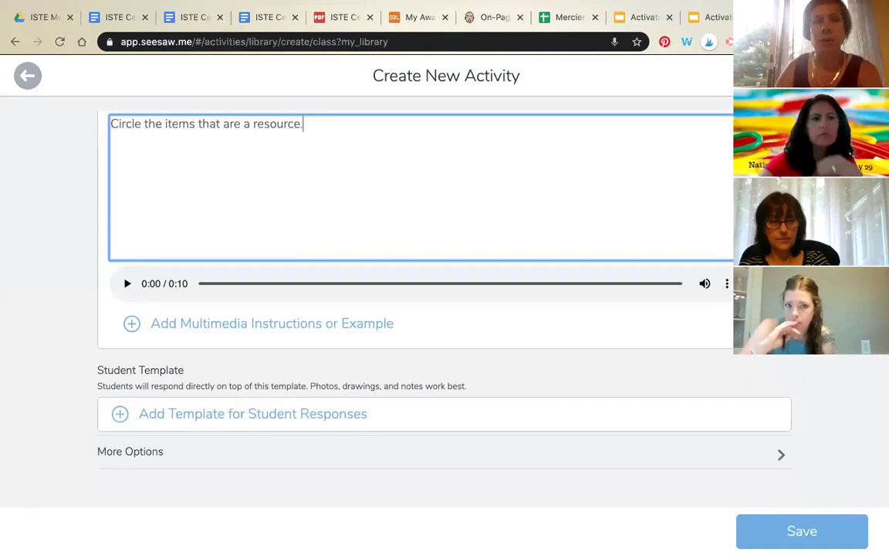
click(251, 413)
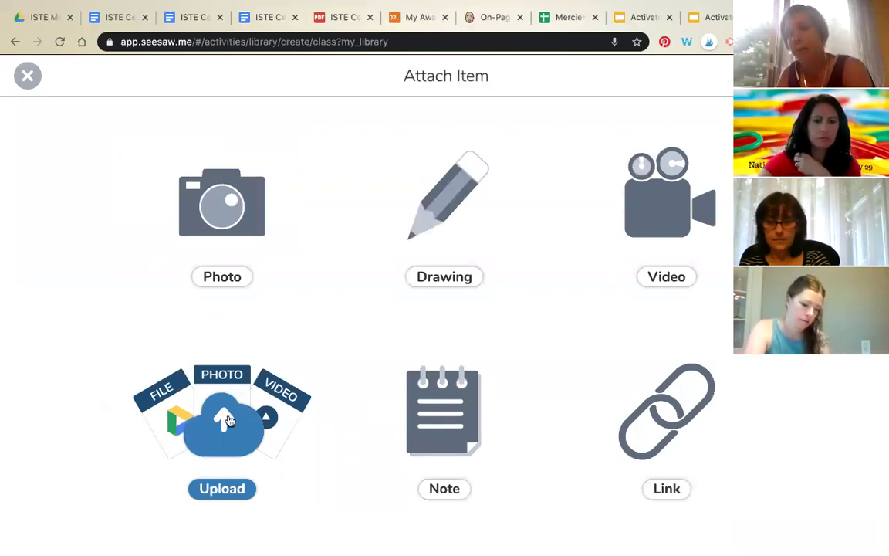
Step: Browse Google Drive for a template upload, cancel, and go to the Activate Seesaw PD deck
click(229, 421)
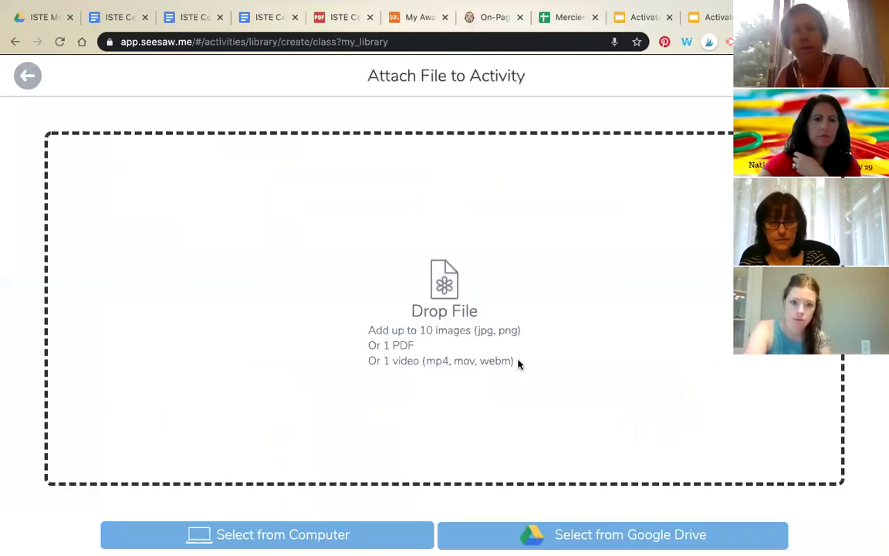
click(354, 542)
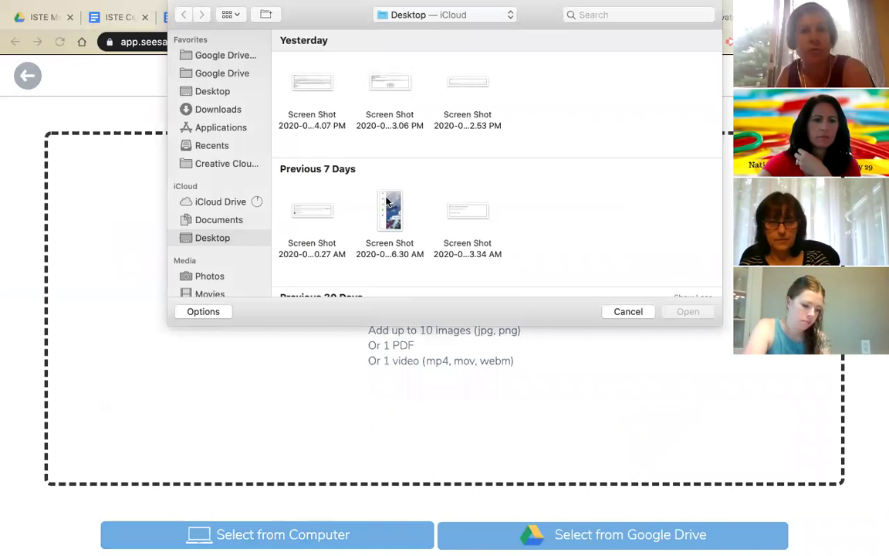
click(239, 57)
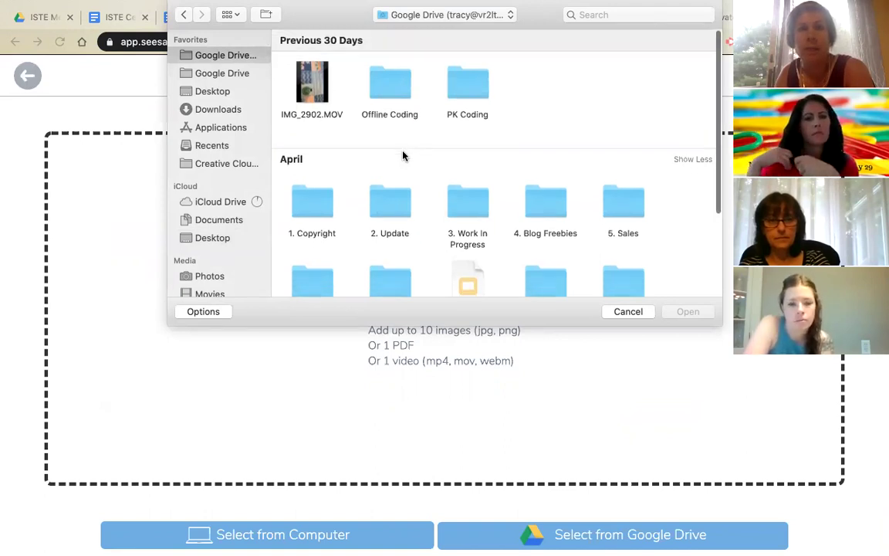
mouse_move(681, 6)
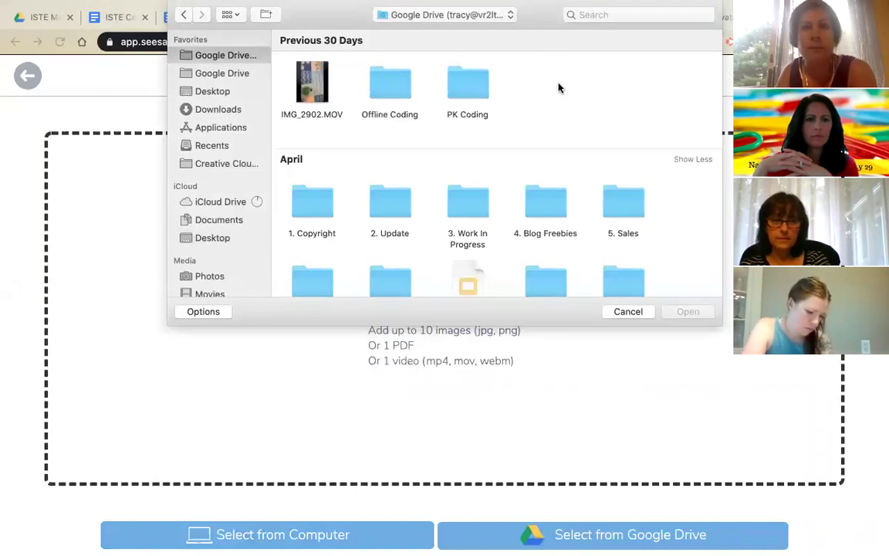
click(628, 312)
click(708, 22)
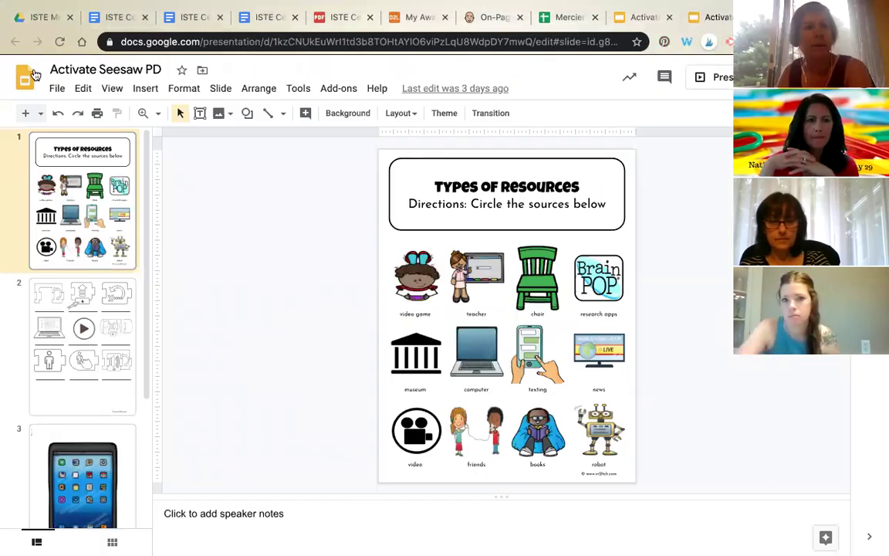
Step: Save the current Types of Resources slide as a JPEG image (.jpg)
click(53, 91)
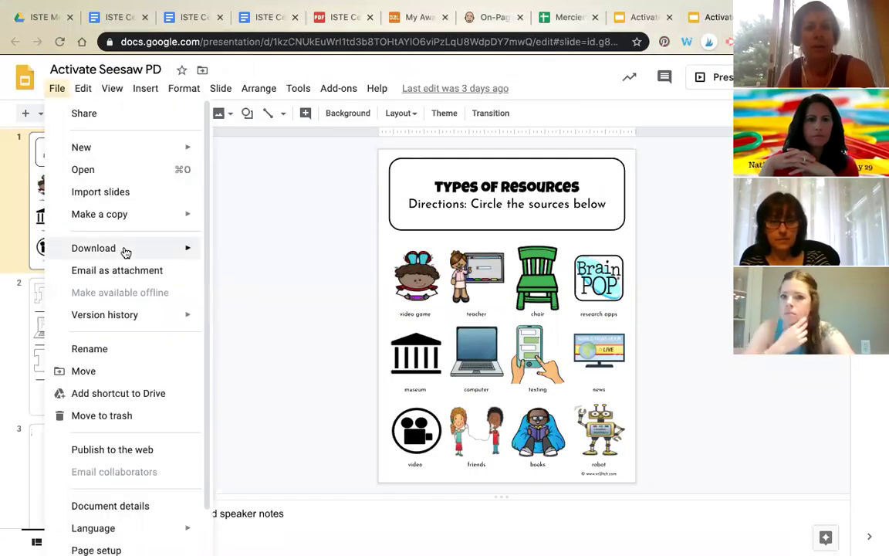
mouse_move(123, 252)
click(263, 346)
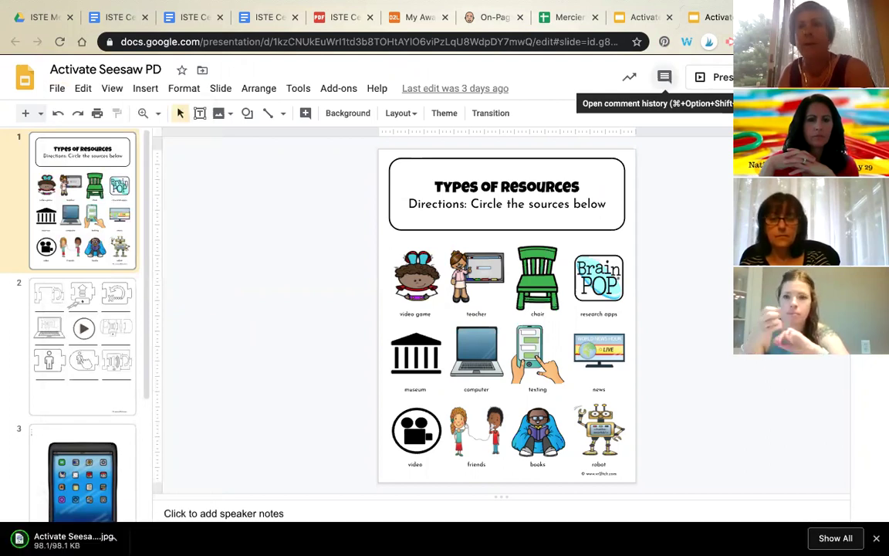
Step: Upload Activate Seesaw PD.jpg from Downloads as the activity's student template
click(789, 17)
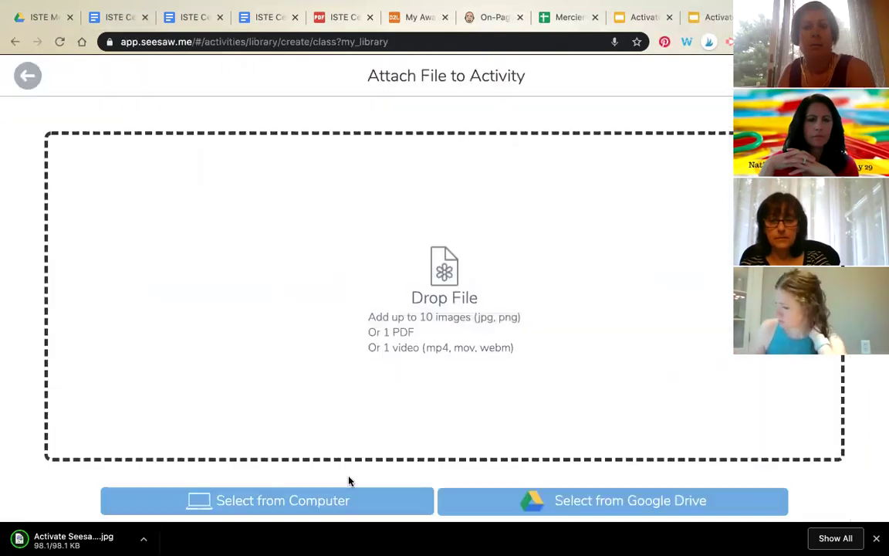
click(298, 505)
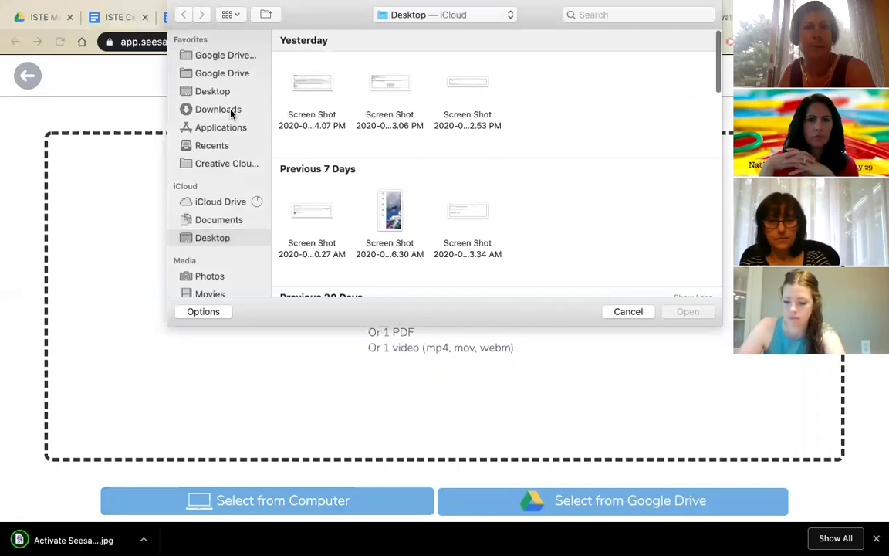
click(218, 109)
double_click(308, 91)
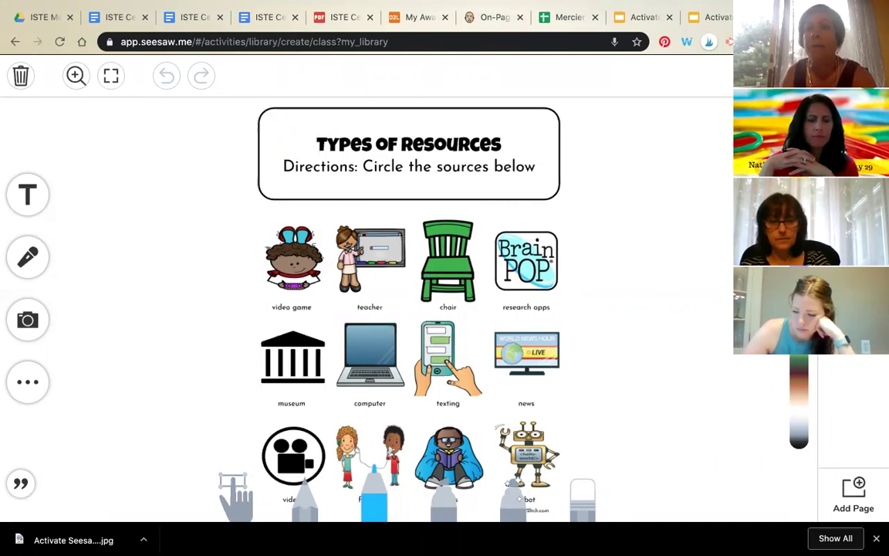
click(862, 76)
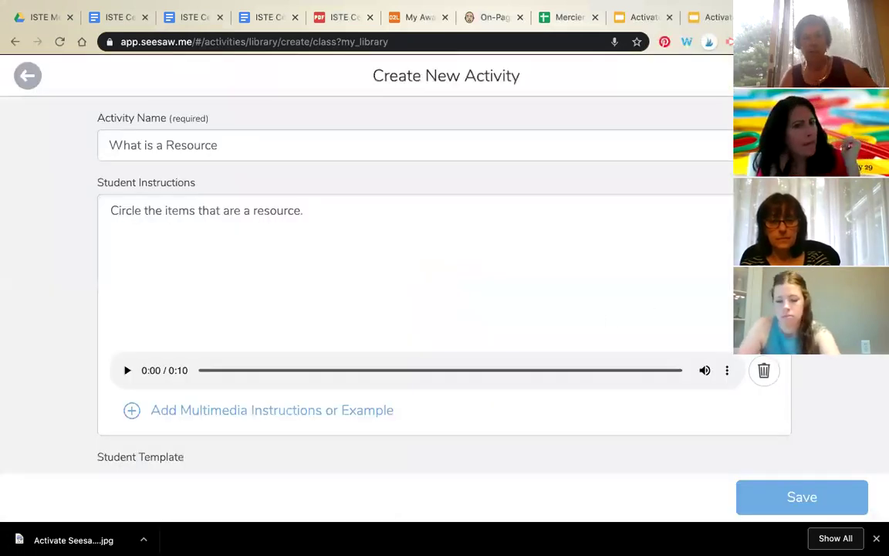
Step: Expand More Options, close the Tag Skill dialog untouched, and save What is a Resource
scroll(67, 181, down, 3)
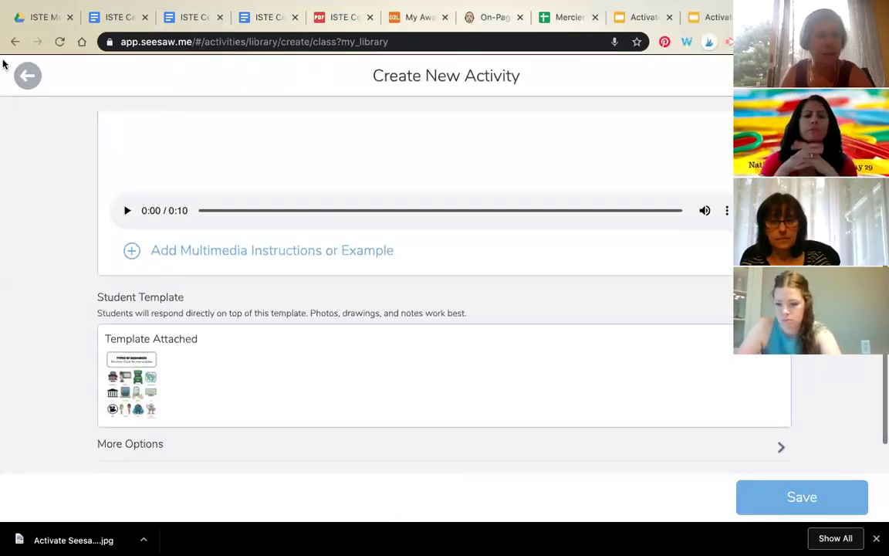
scroll(225, 387, down, 1)
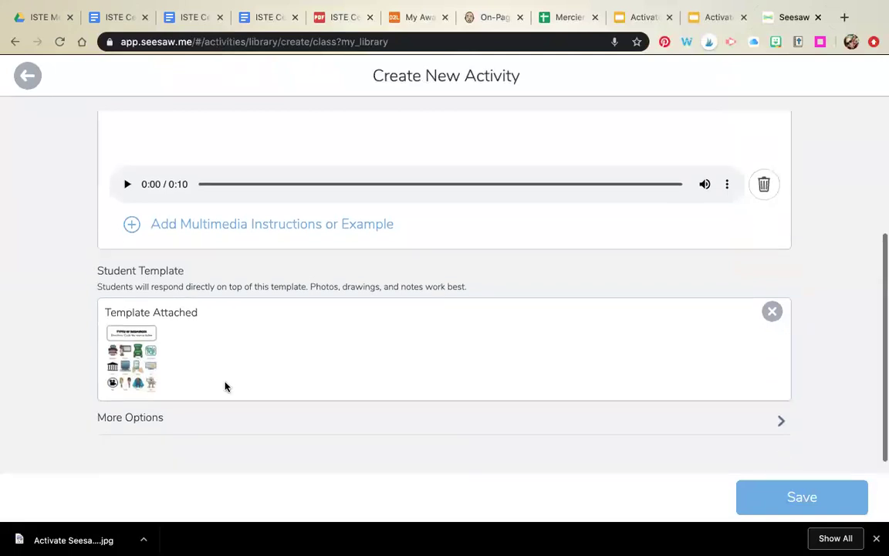
click(783, 424)
scroll(387, 365, down, 3)
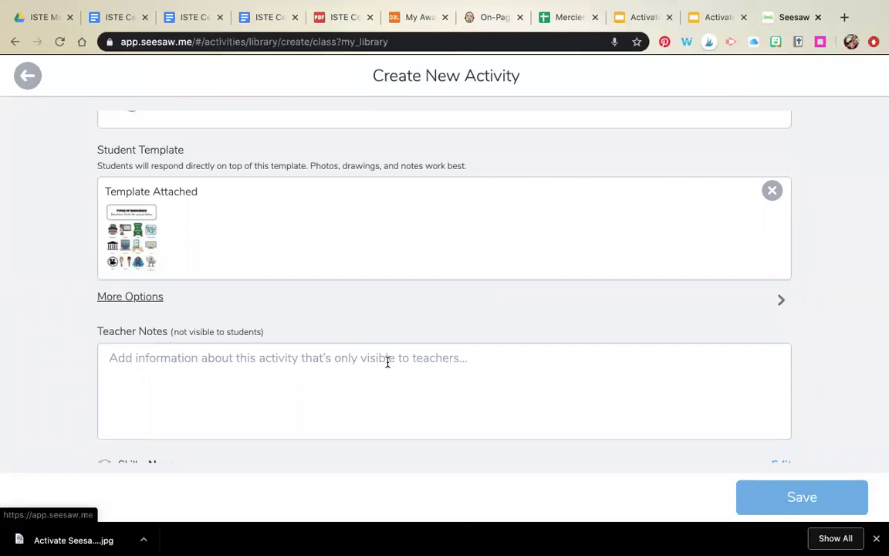
scroll(387, 361, down, 2)
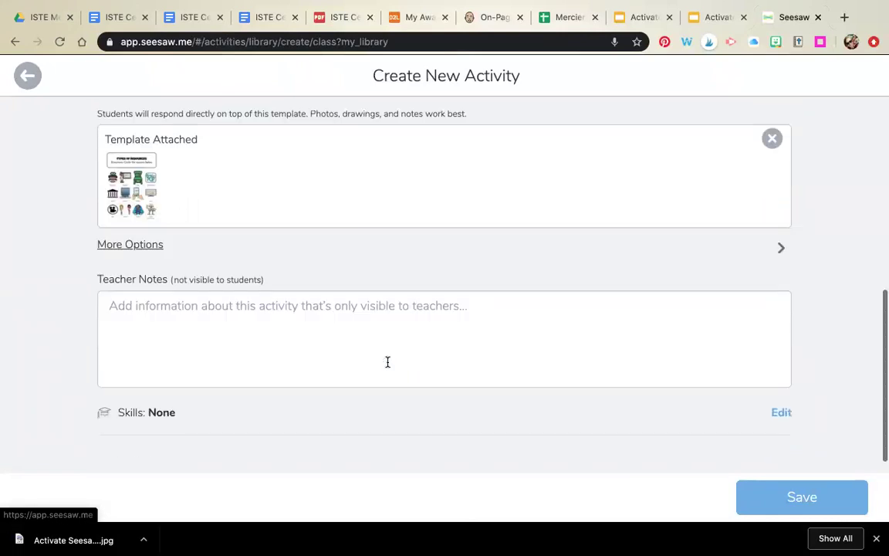
click(781, 413)
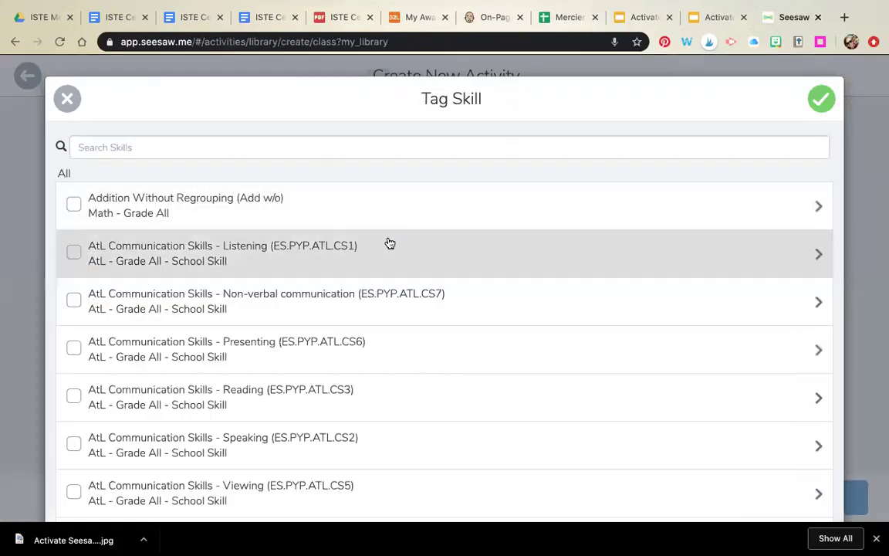
scroll(387, 243, down, 5)
scroll(387, 242, up, 5)
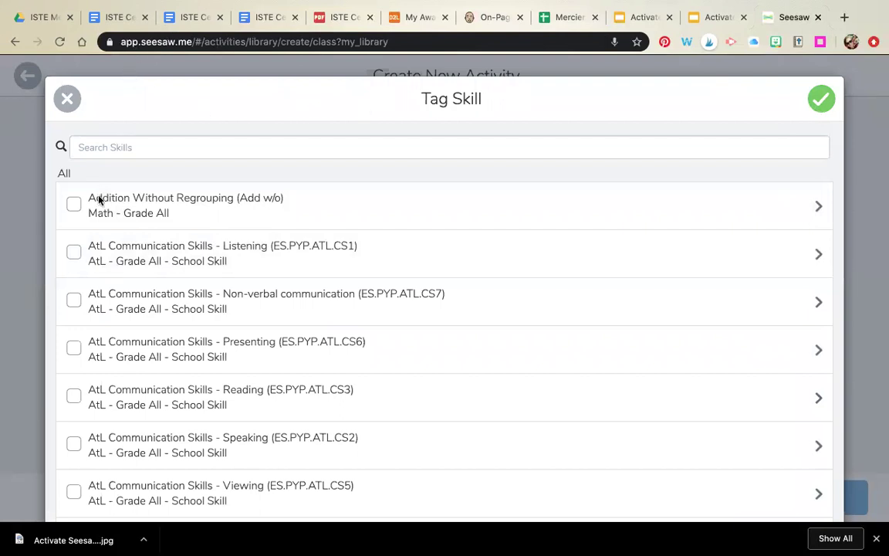
click(65, 98)
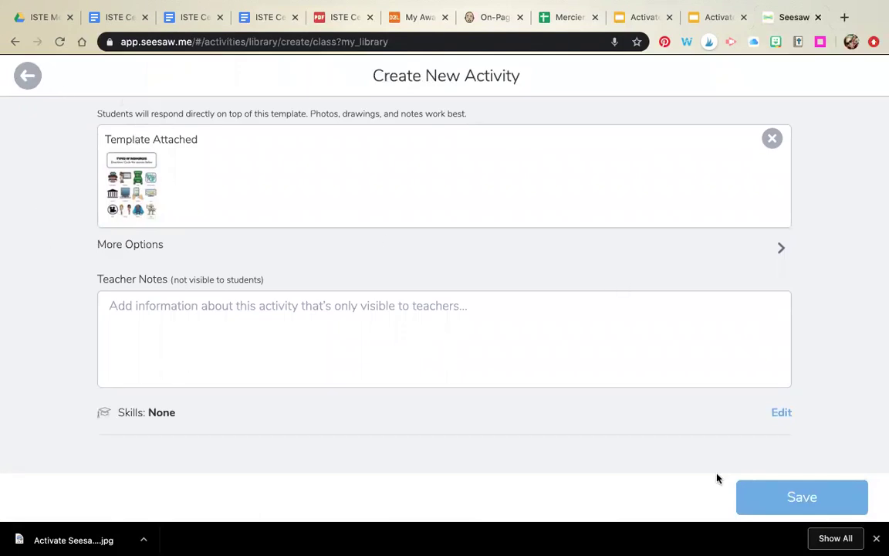
click(795, 502)
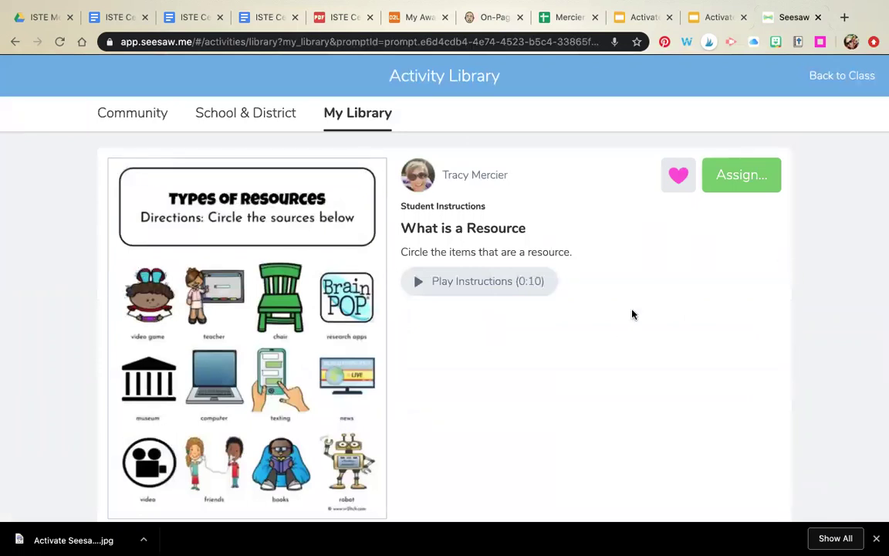
Step: Choose Assign on What is a Resource and scroll through the 2019-20 class list
click(677, 177)
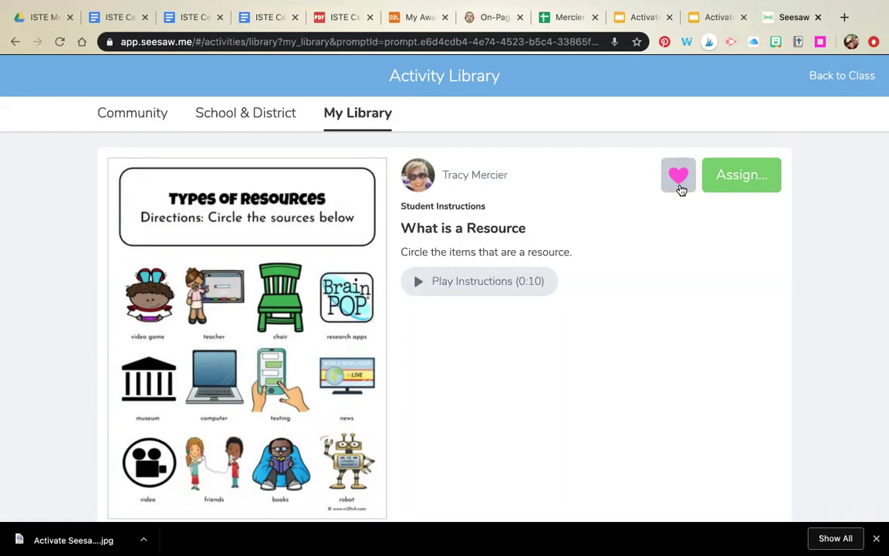
click(741, 176)
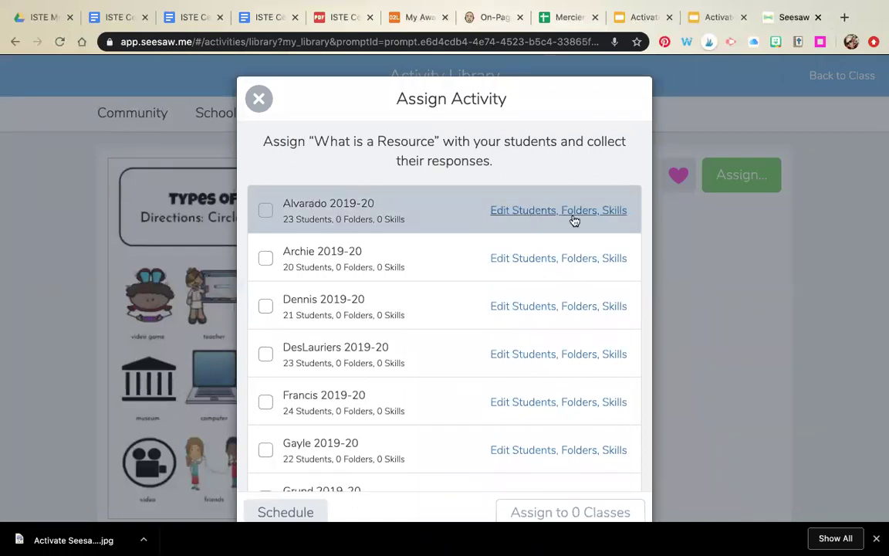
scroll(390, 276, down, 5)
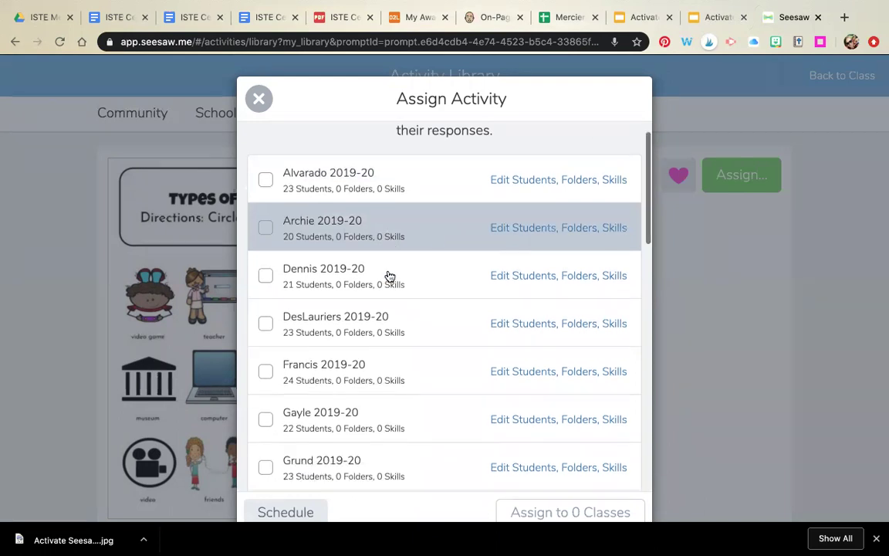
scroll(390, 276, down, 2)
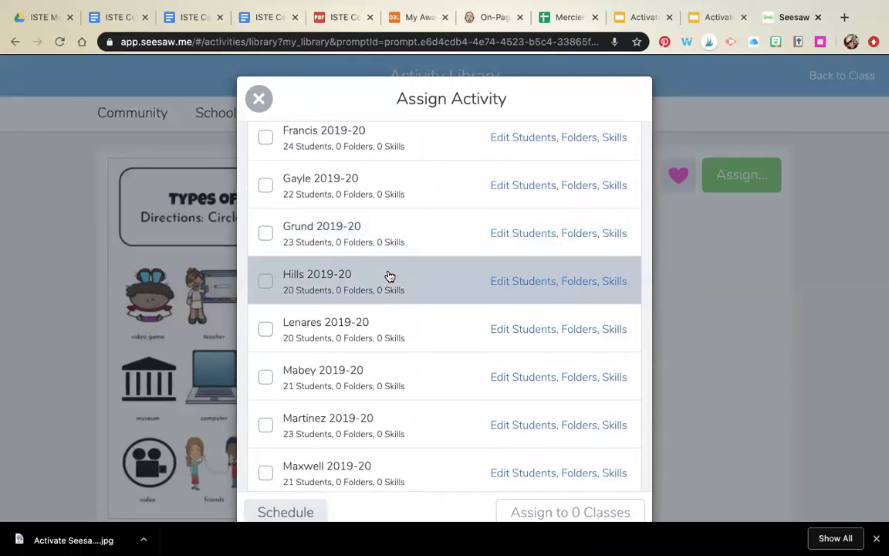
scroll(390, 276, down, 3)
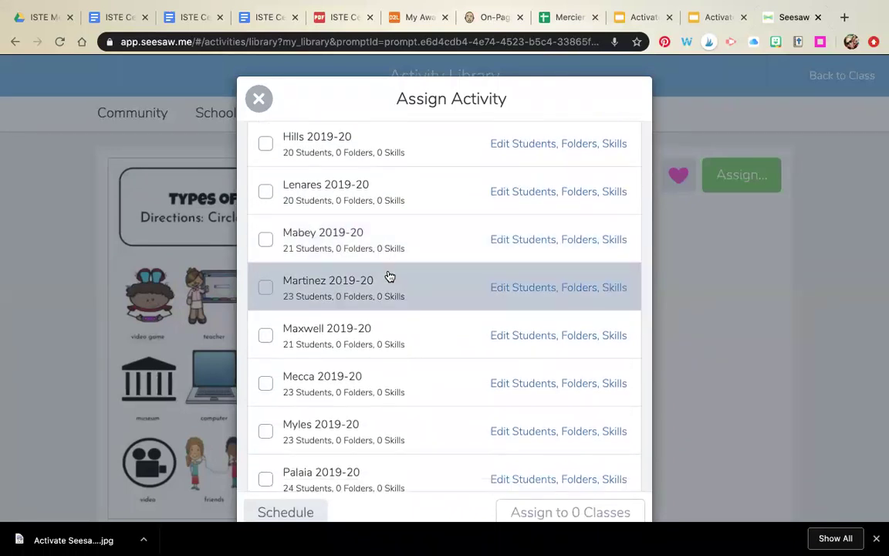
scroll(389, 276, down, 2)
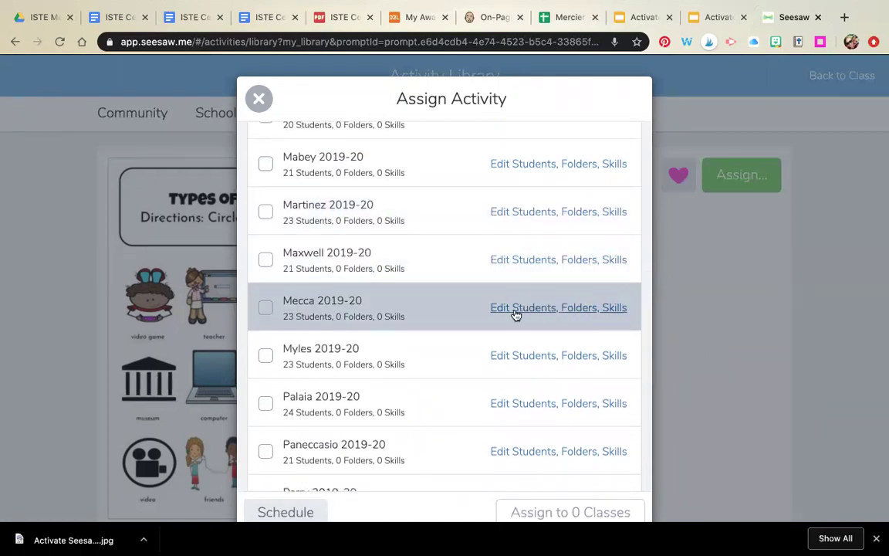
Step: Limit the class assignment to three chosen students instead of All Students
click(573, 310)
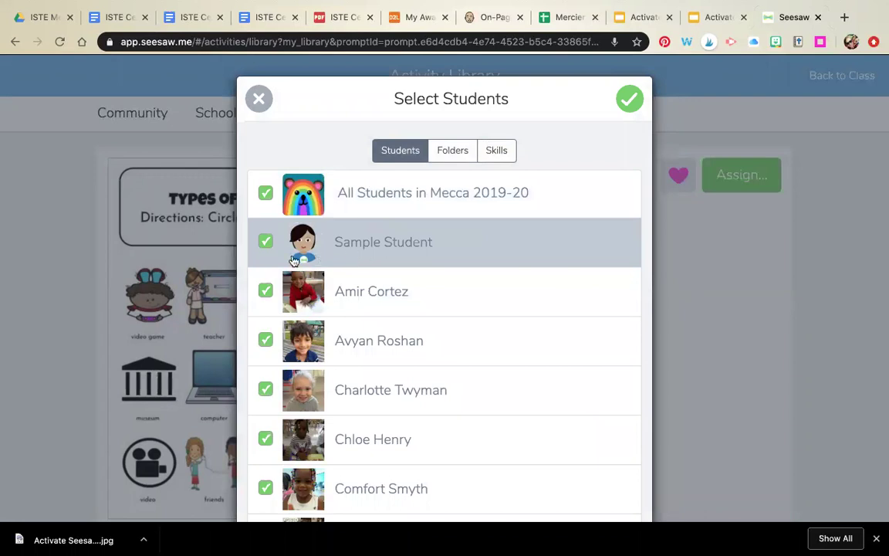
click(267, 193)
click(262, 293)
scroll(274, 341, down, 2)
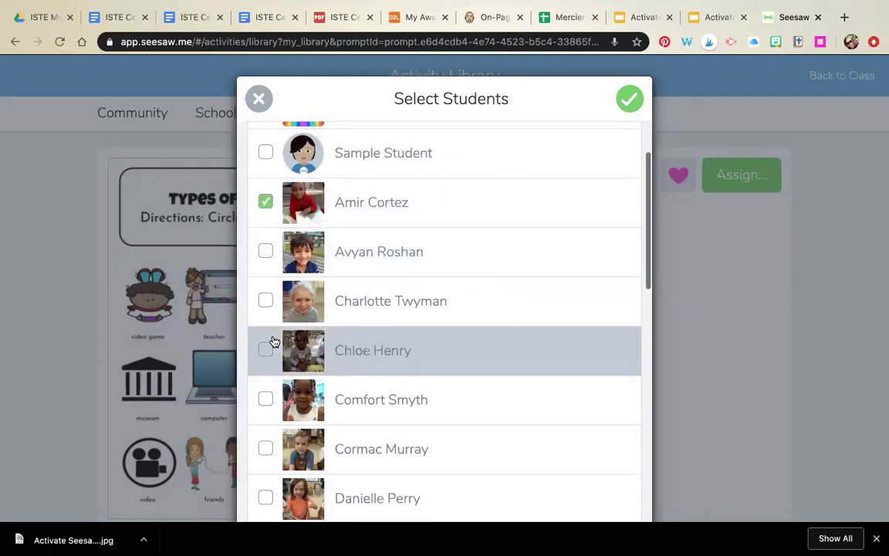
click(267, 352)
click(266, 399)
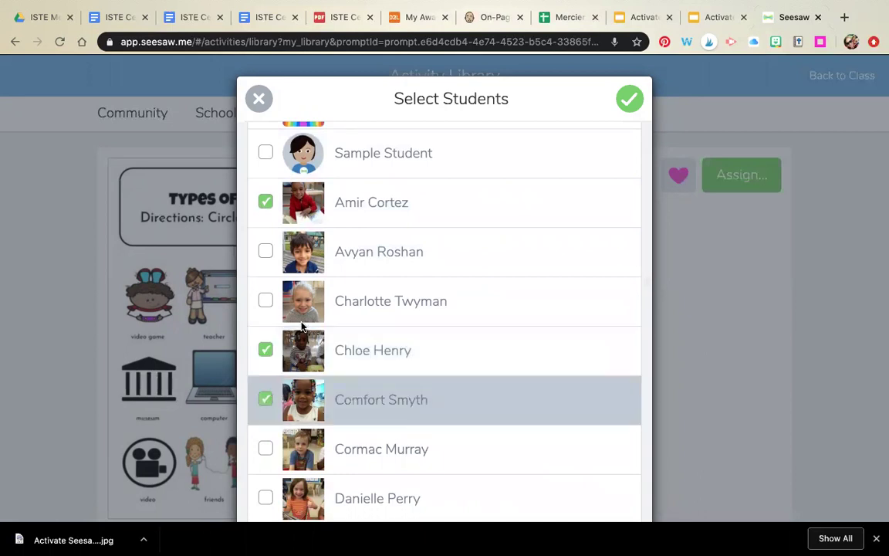
scroll(476, 194, up, 2)
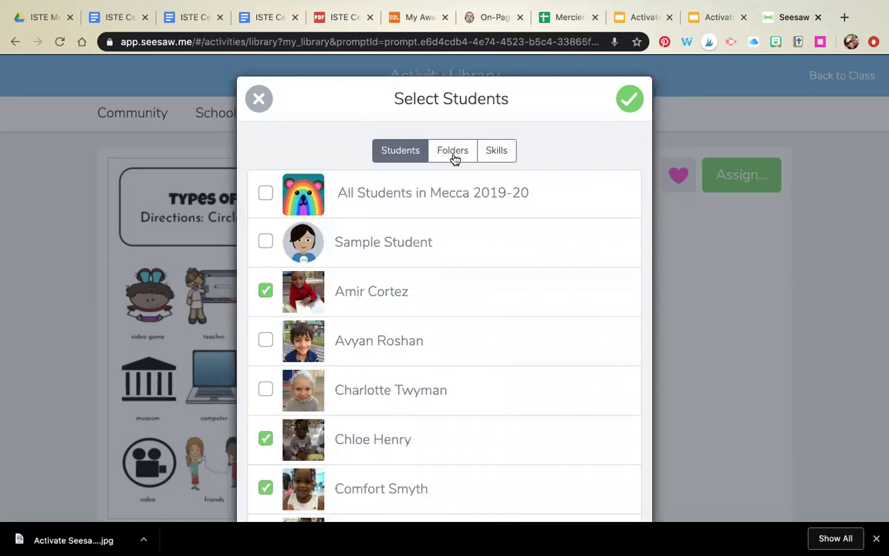
Step: File the activity in the Media Badges folder for that class and confirm
click(455, 154)
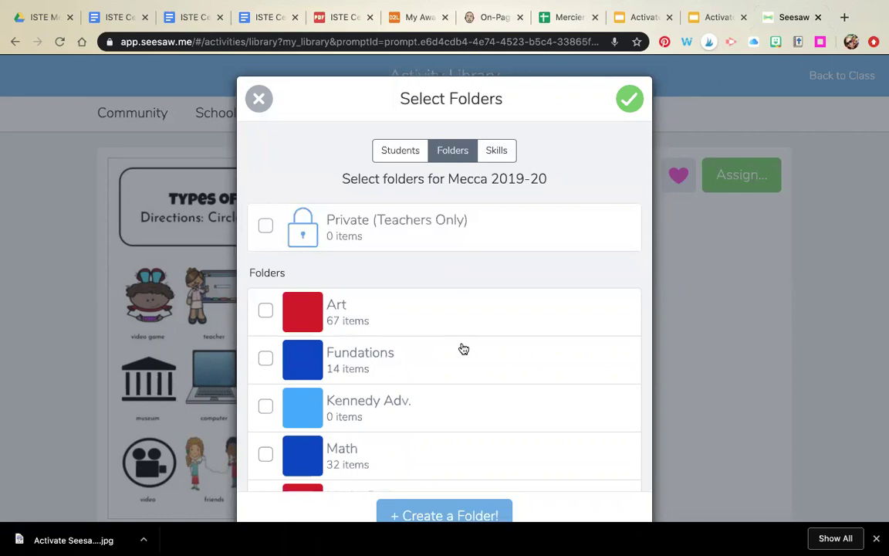
scroll(463, 349, down, 5)
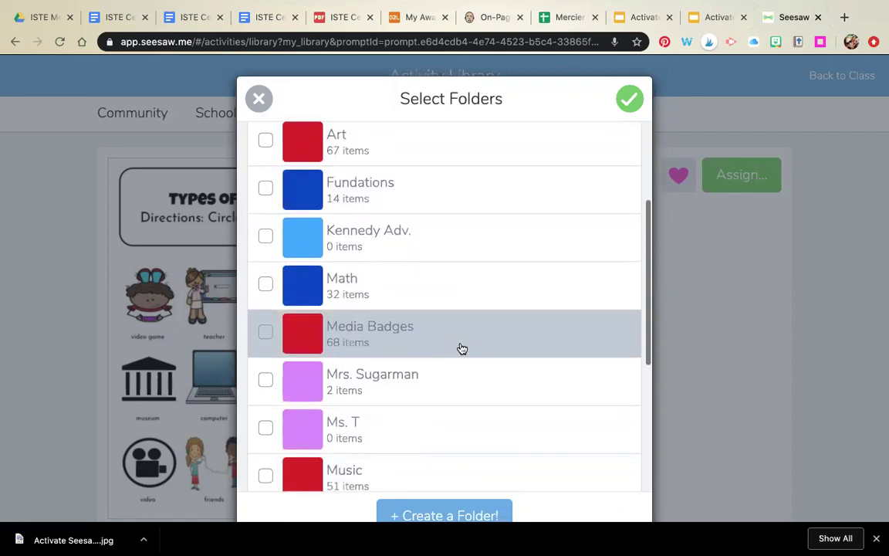
click(468, 334)
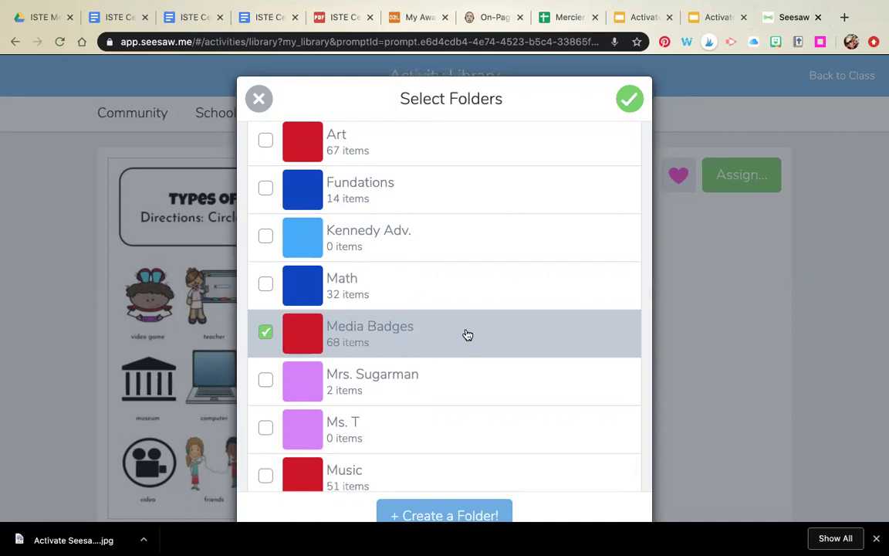
scroll(466, 334, down, 5)
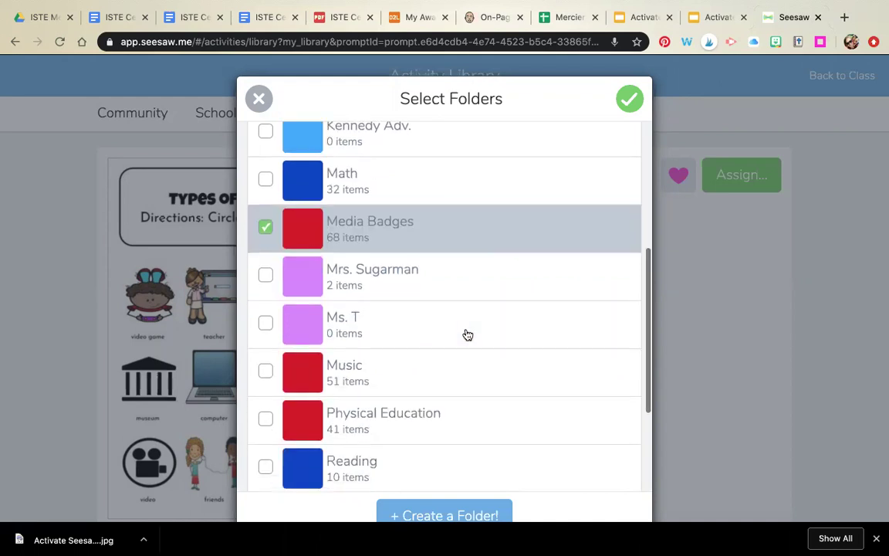
scroll(466, 335, up, 5)
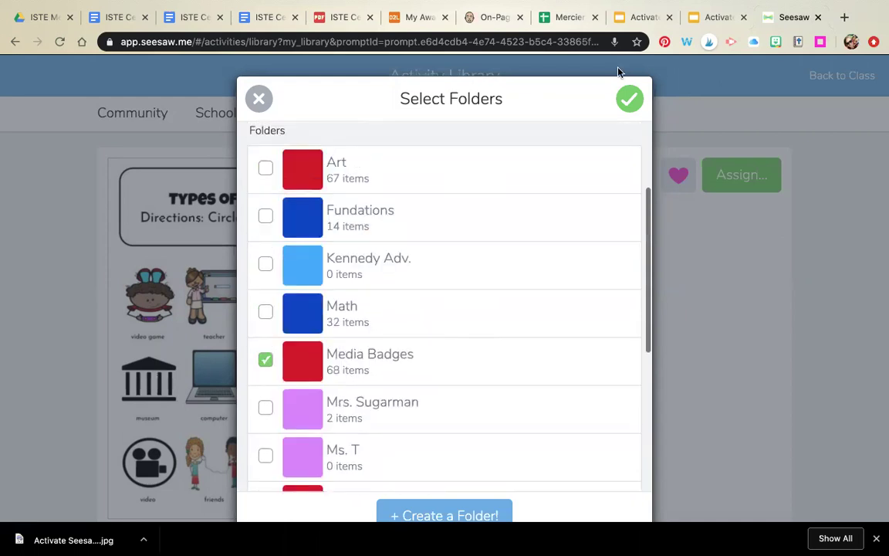
click(629, 99)
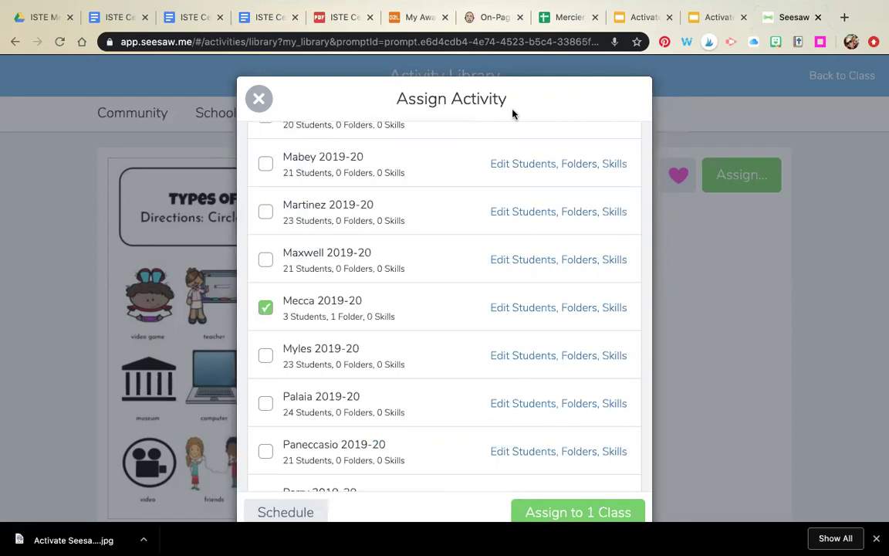
Step: Schedule the assignment for May 30 with adjusted minutes and confirm the time
scroll(513, 114, down, 2)
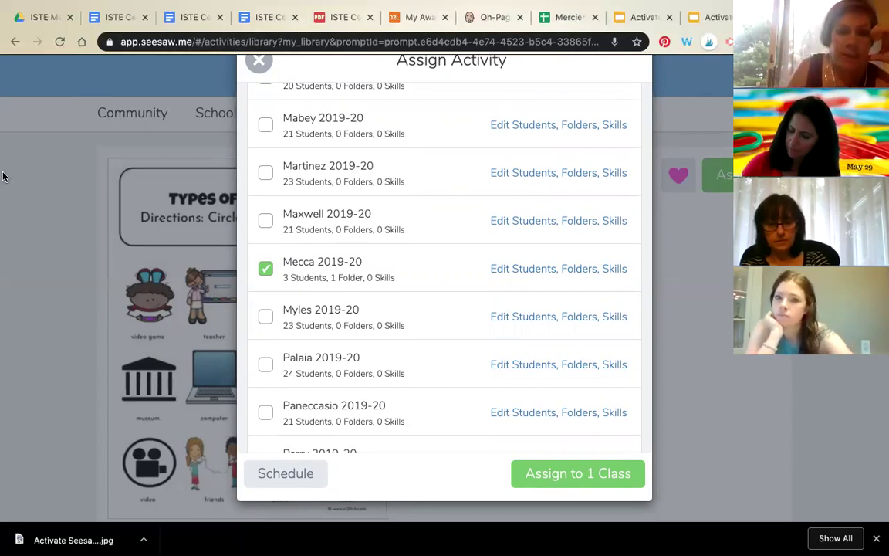
click(287, 476)
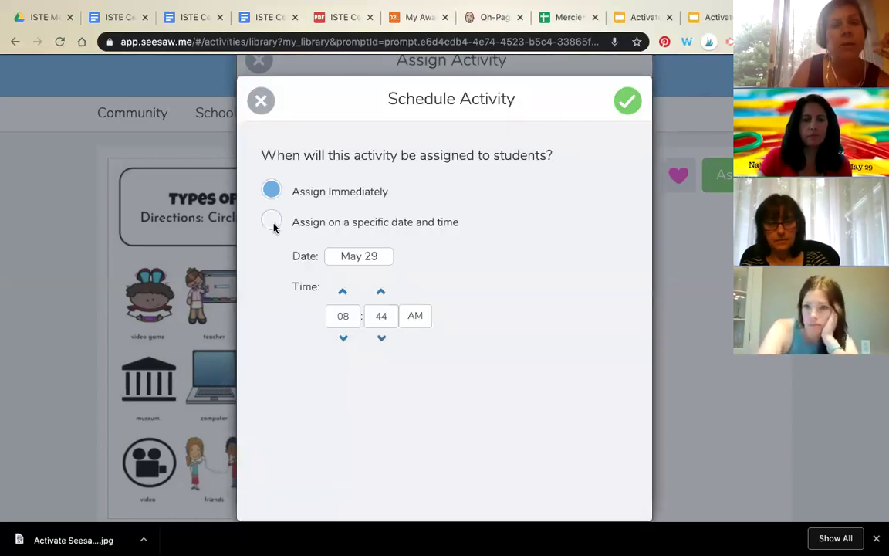
click(273, 223)
click(383, 256)
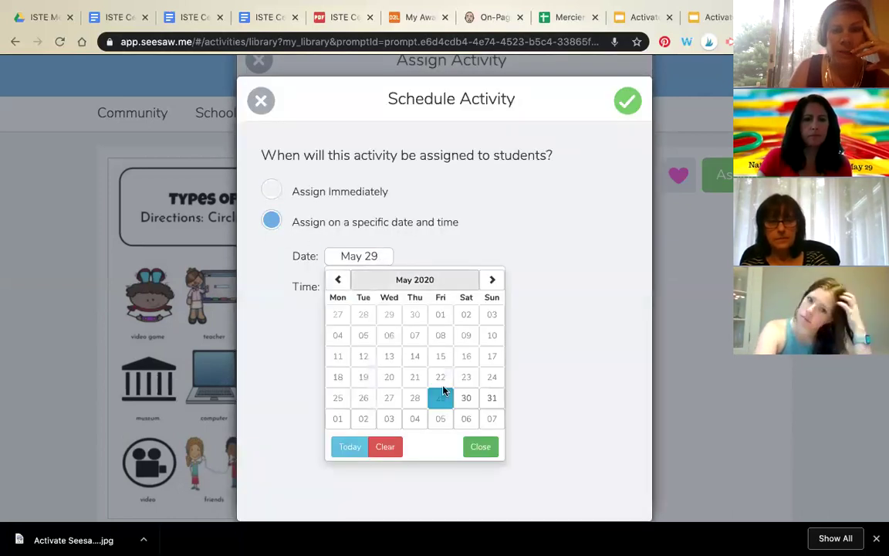
click(465, 397)
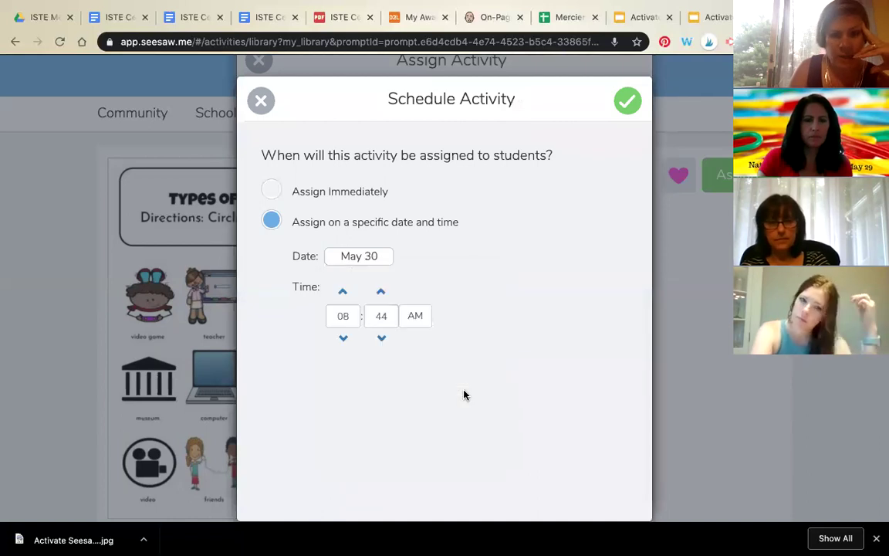
click(378, 338)
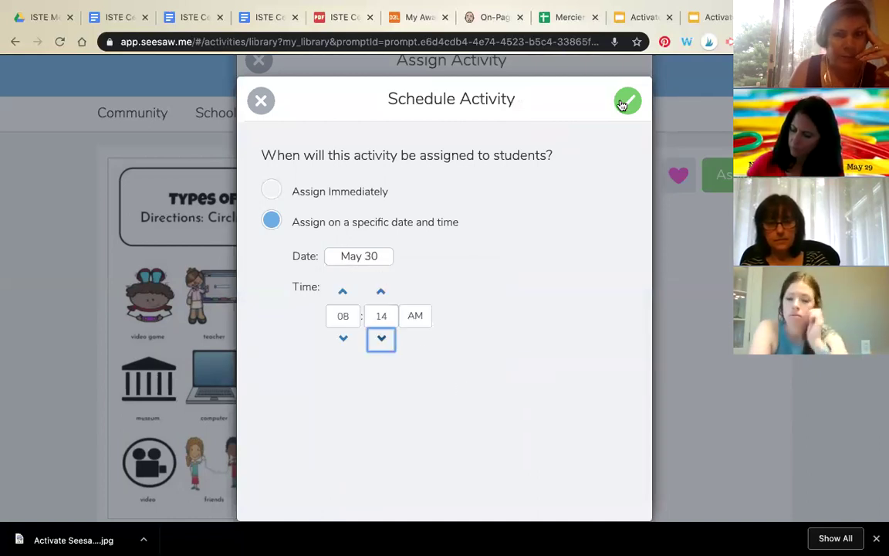
click(626, 103)
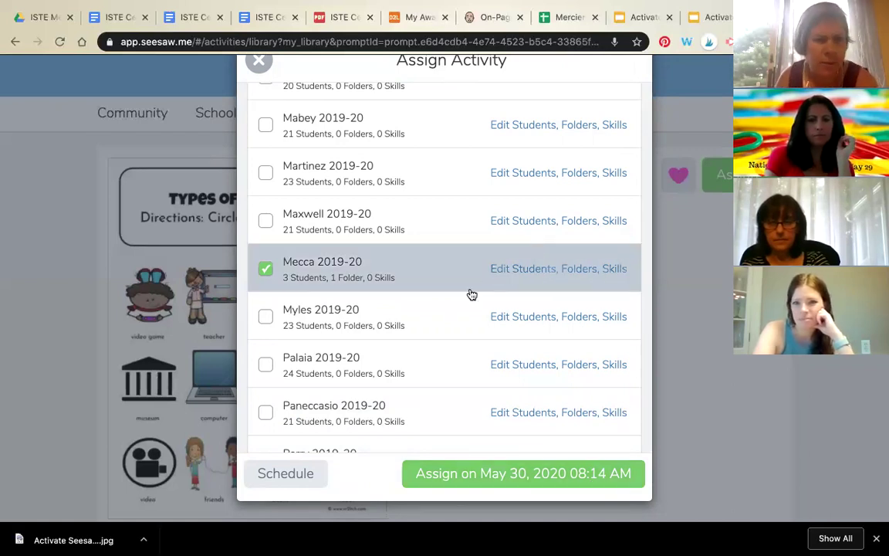
Step: Close the Assign Activity dialog without assigning and switch to the other browser window
scroll(472, 296, down, 3)
scroll(472, 297, down, 6)
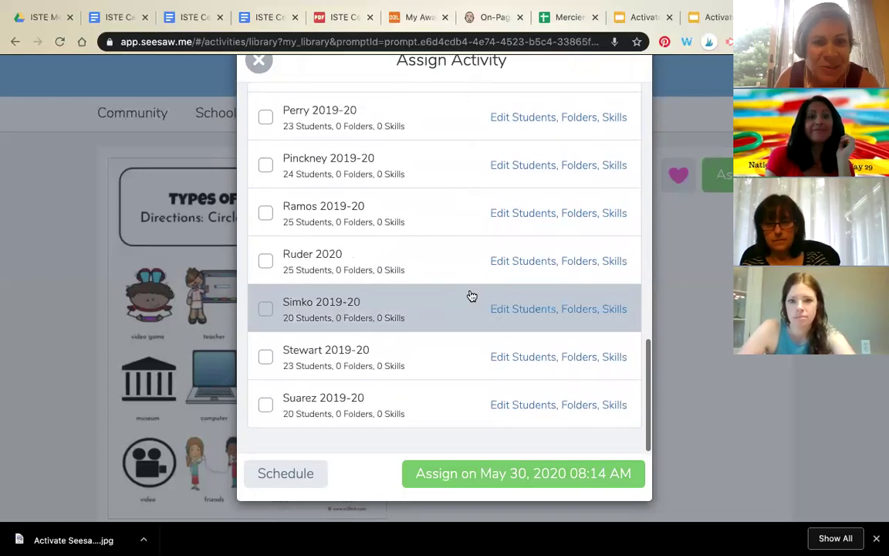
scroll(471, 296, up, 12)
scroll(472, 296, up, 5)
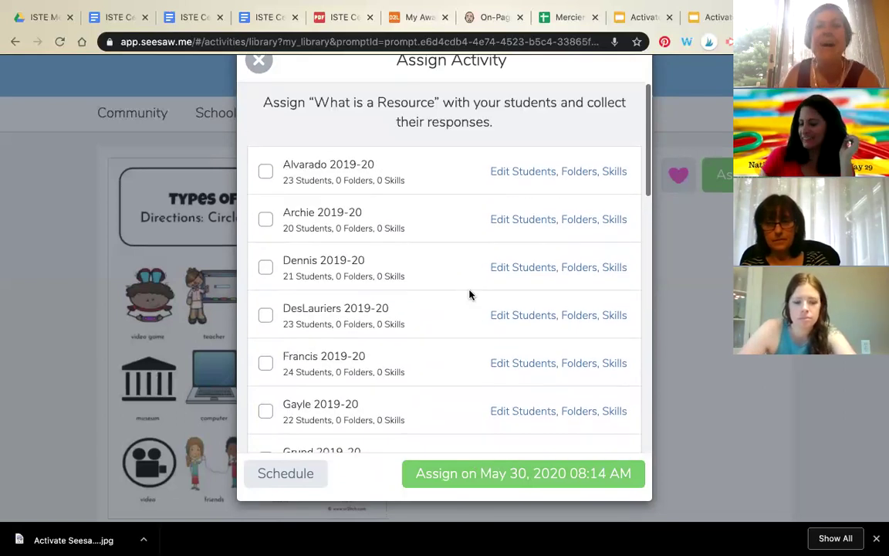
click(260, 63)
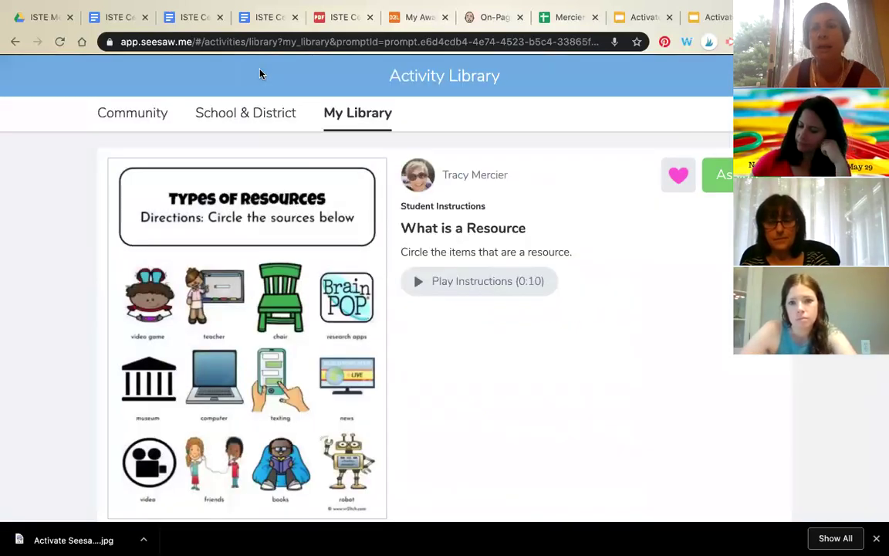
mouse_move(81, 540)
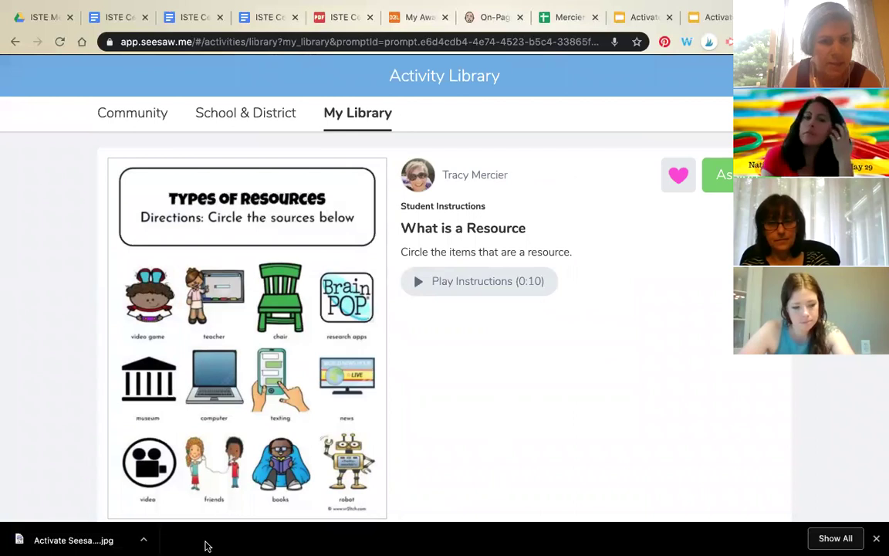
mouse_move(193, 544)
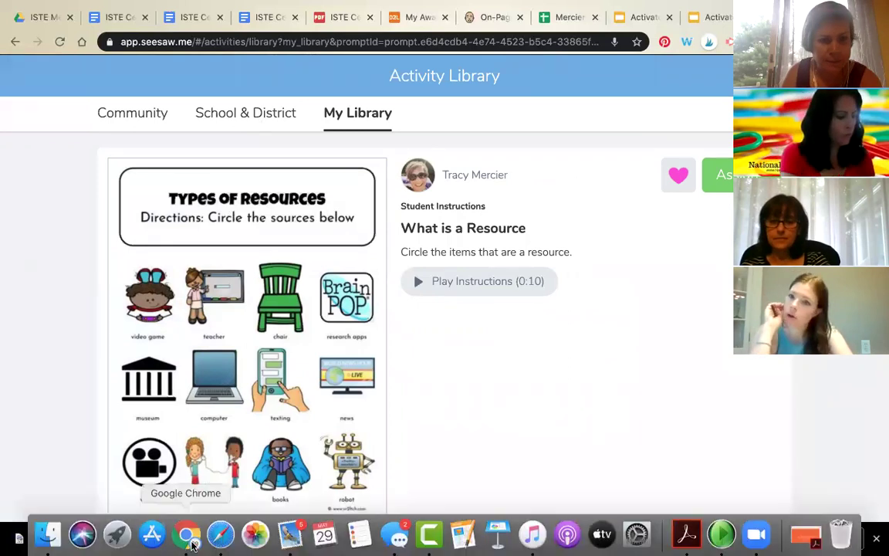
click(220, 534)
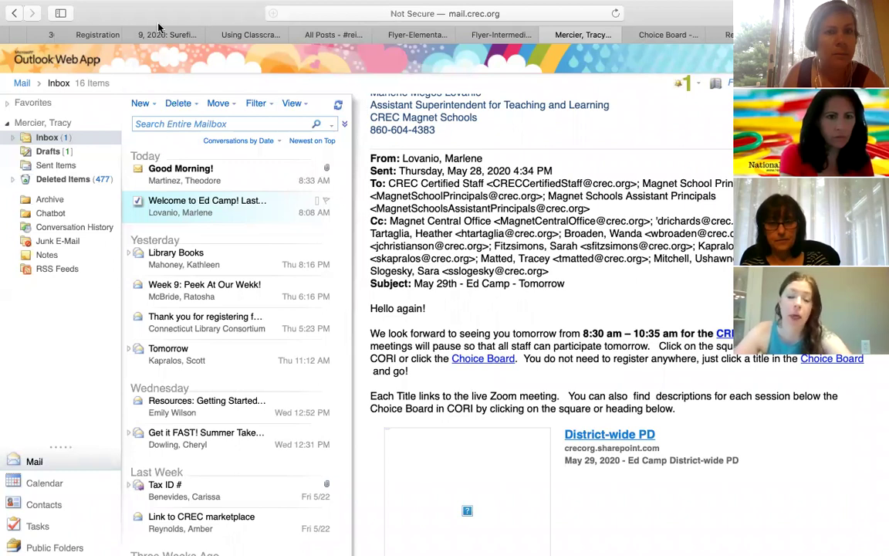
Step: Go to the K-Student Seesaw tab showing the student's journal
scroll(112, 34, left, 5)
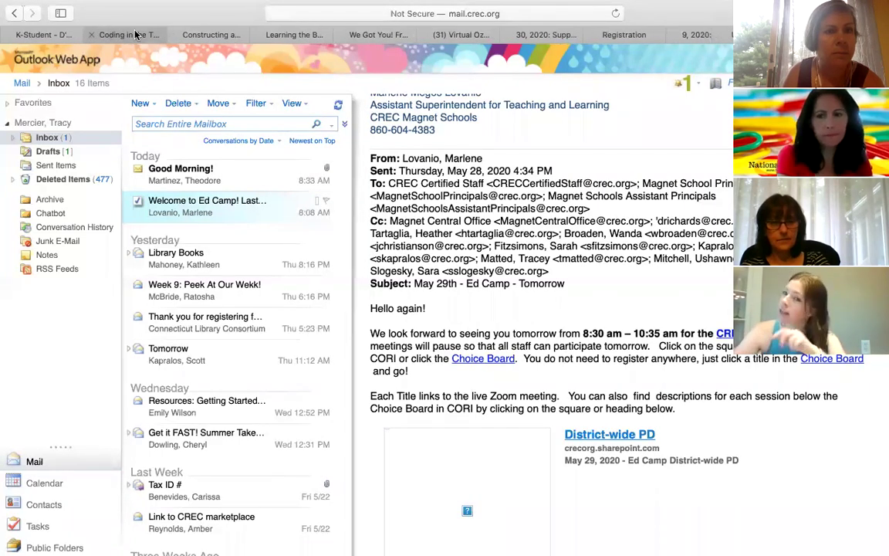
click(59, 39)
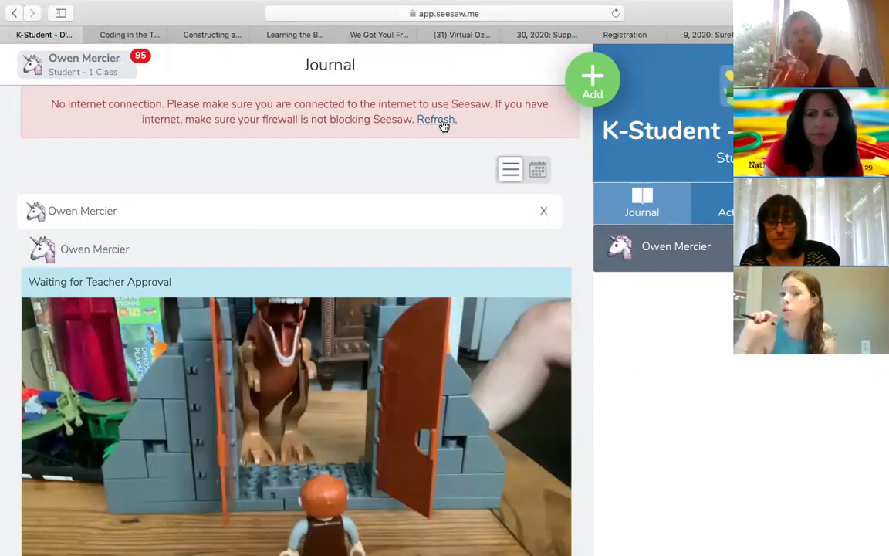
Step: Refresh the student journal and dismiss the Error 403 message
click(444, 123)
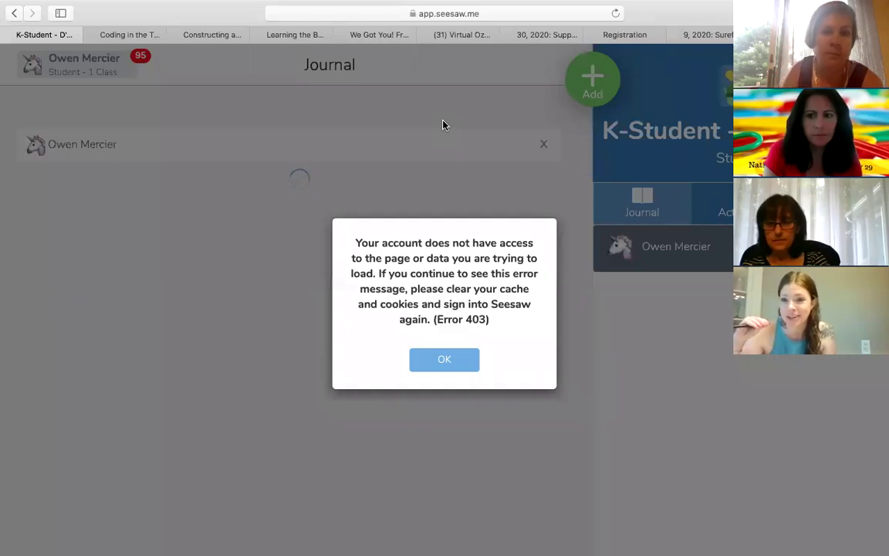
click(451, 361)
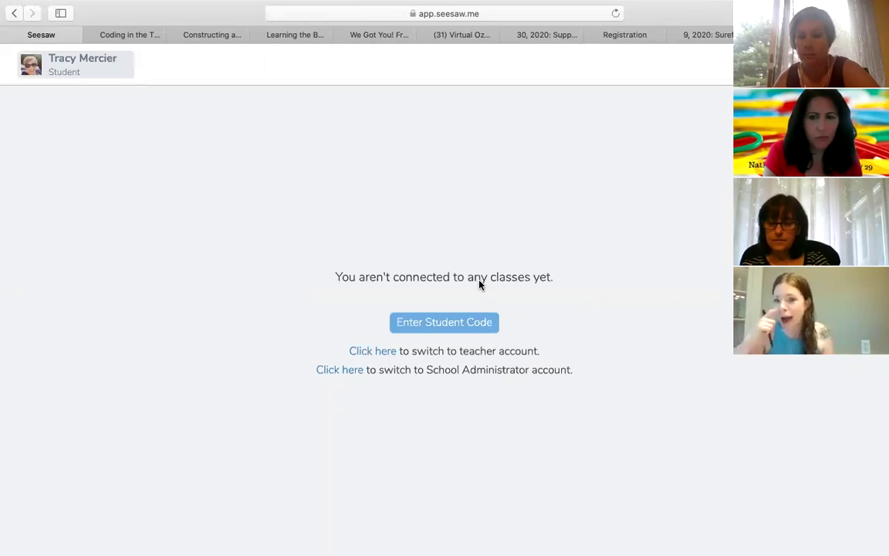
Step: Choose Enter Student Code to bring up the Join Class prompt
click(472, 326)
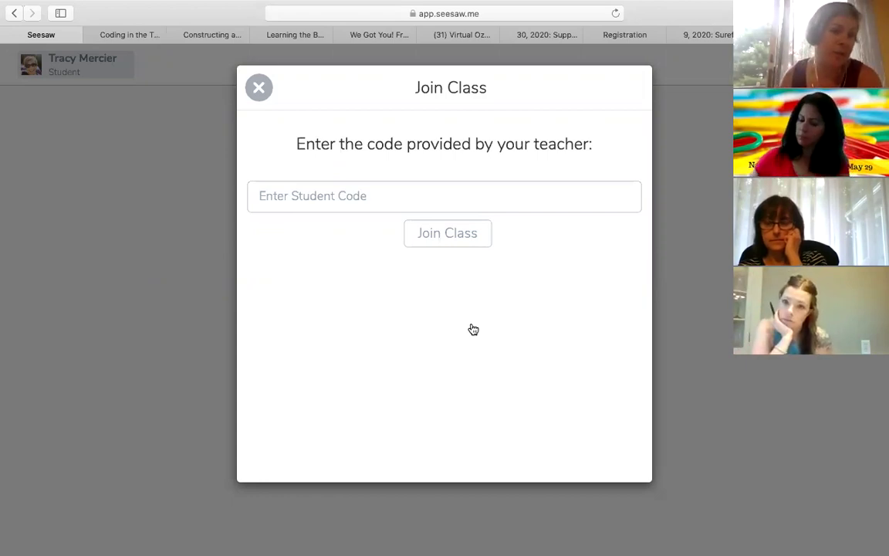
Step: Submit the student code to Join Class, dismiss the rescan-code alert, and close the prompt
click(429, 209)
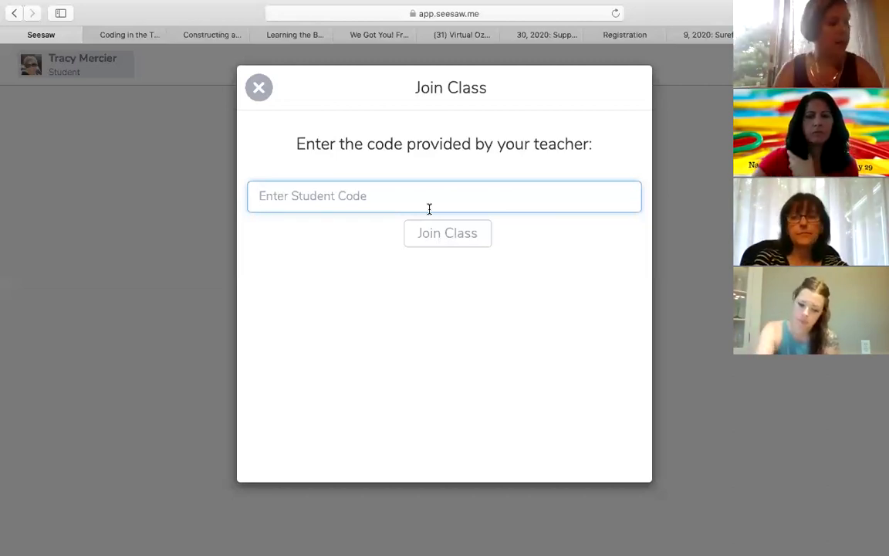
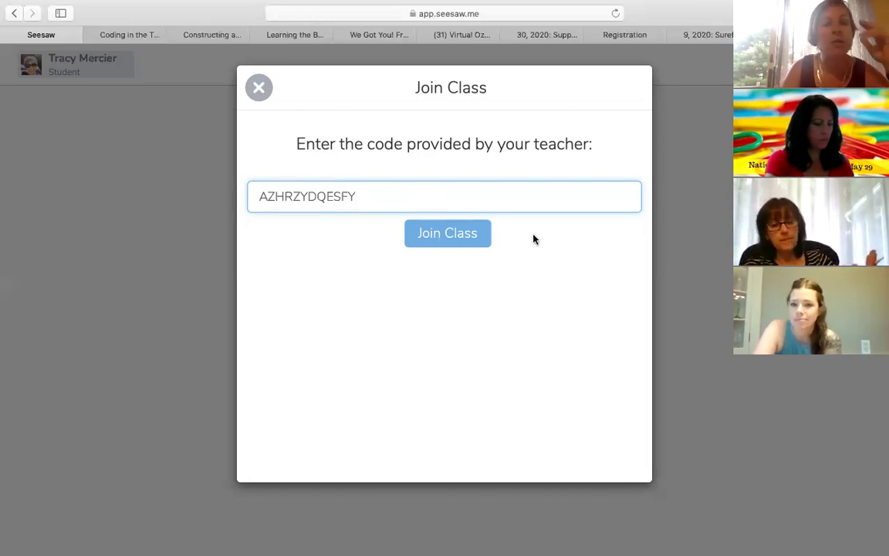
click(470, 238)
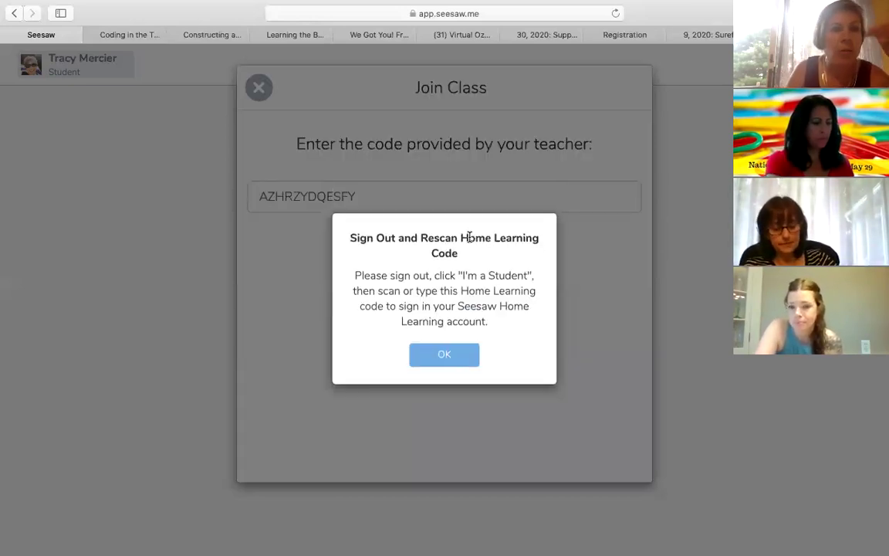
click(453, 360)
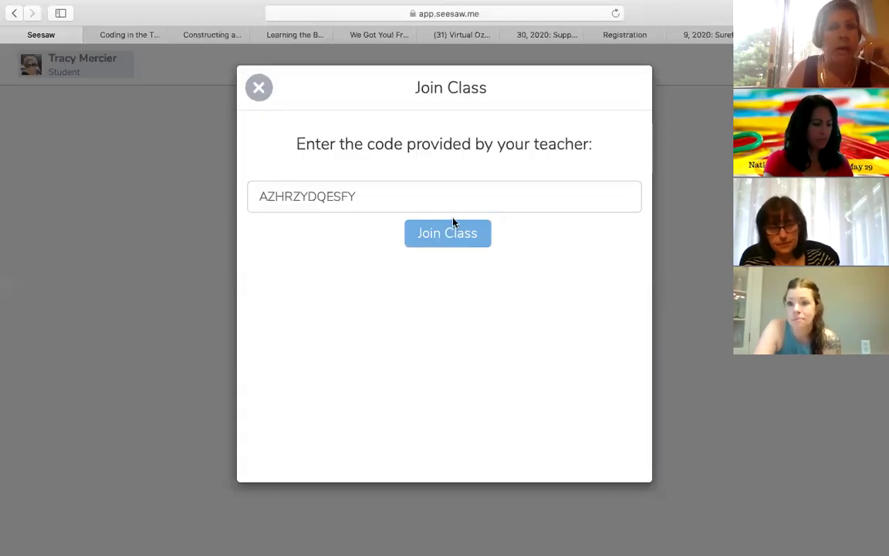
click(423, 193)
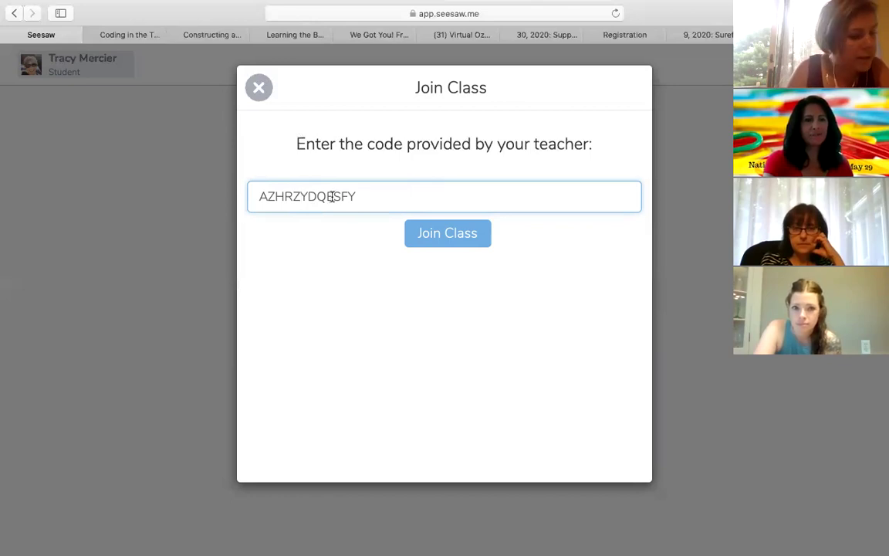
click(258, 88)
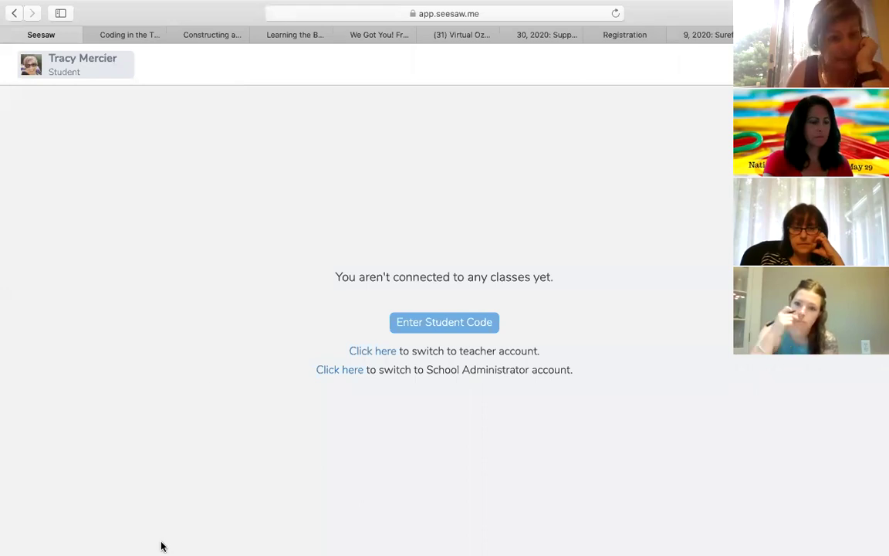
Step: Switch back to the teacher's Seesaw Activity Library in Google Chrome
mouse_move(154, 550)
click(185, 545)
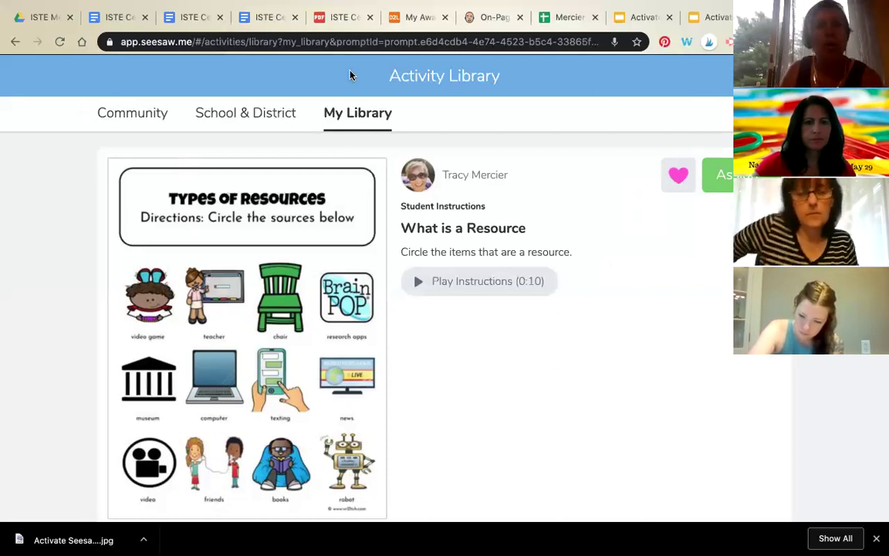
Step: Show the My Library tab with the My Recent Activities grid
click(362, 123)
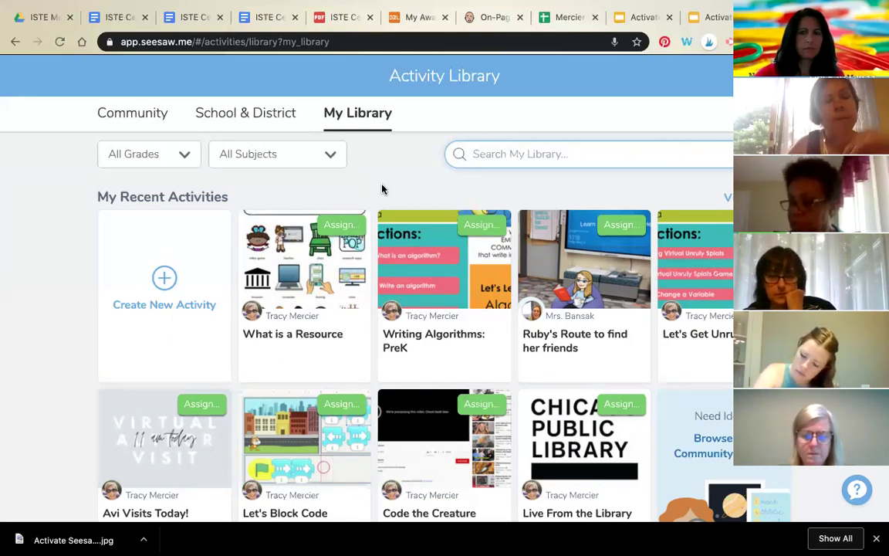
Step: Create a new activity and name it 'Code the Day'
click(163, 287)
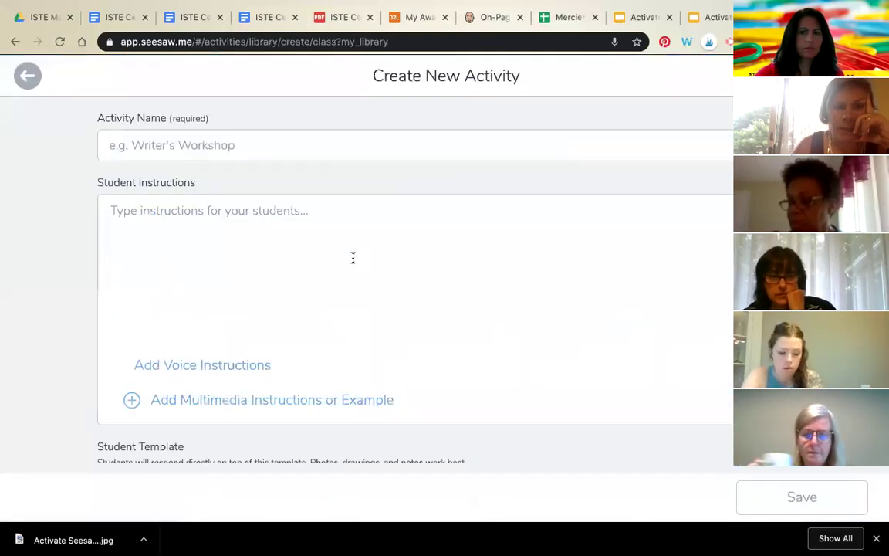
click(455, 141)
text(Code)
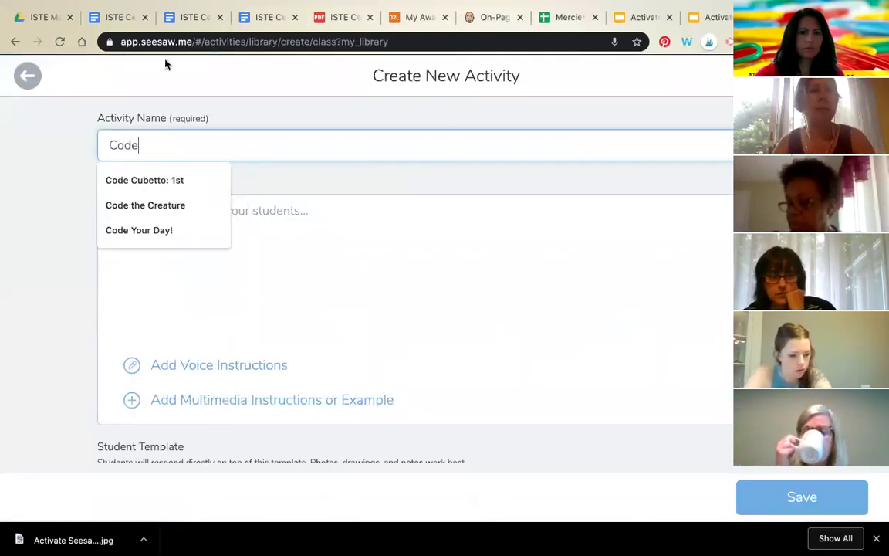
key(Escape)
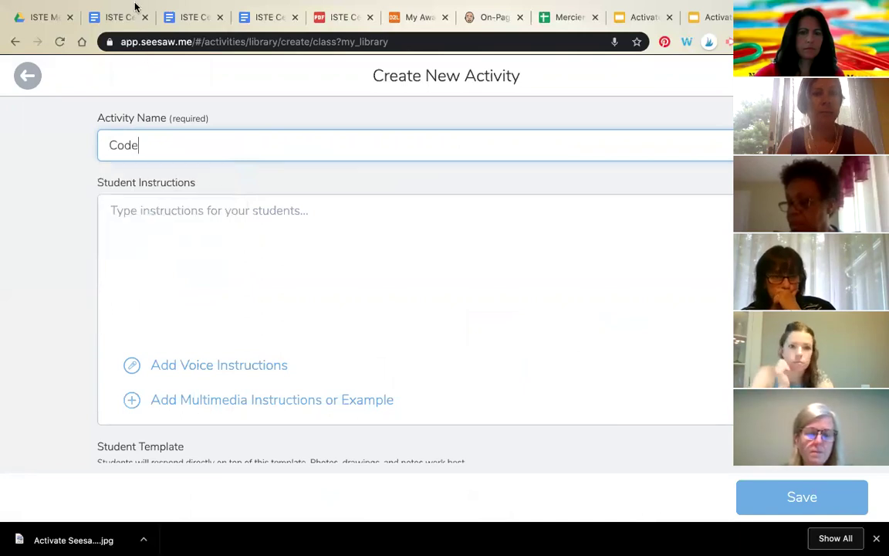
click(125, 7)
click(346, 26)
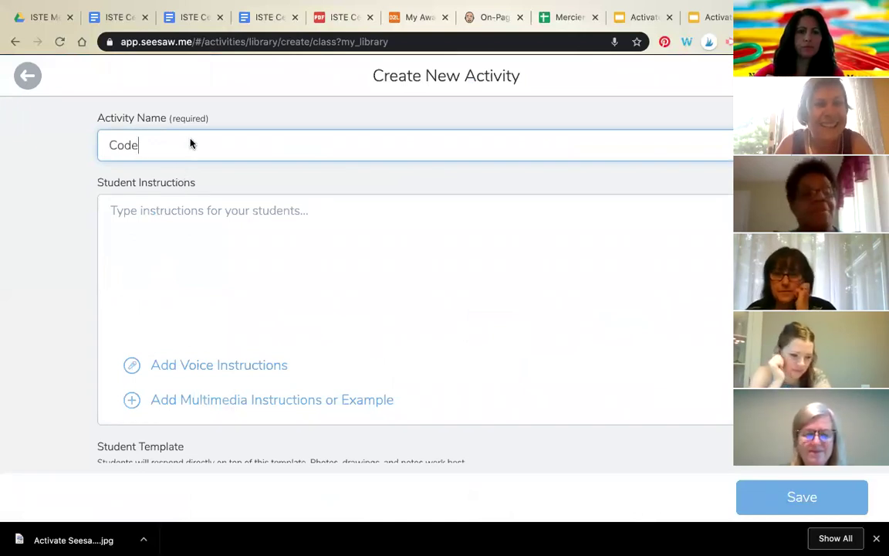
click(190, 140)
text(the Day)
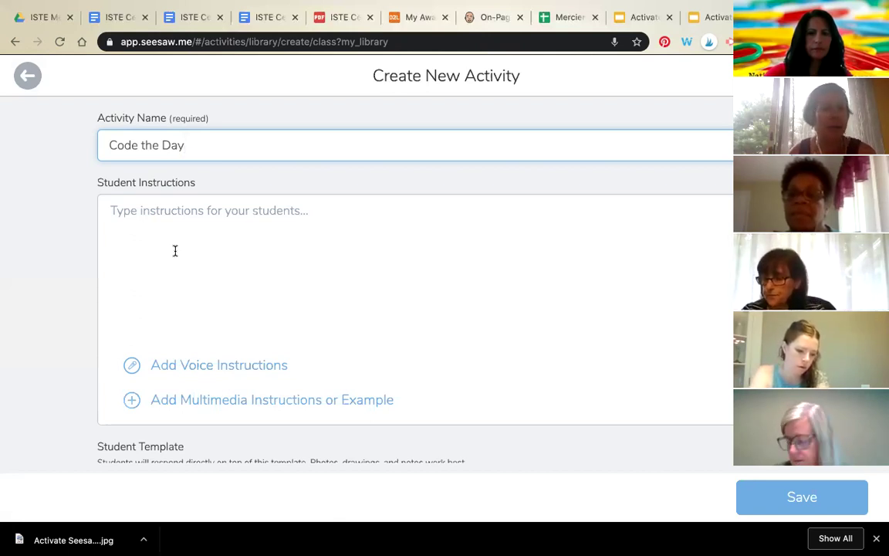
Step: Enter the instructions 'Drag & drop the images to code their perfect day. Please use one image for every section.'
click(219, 248)
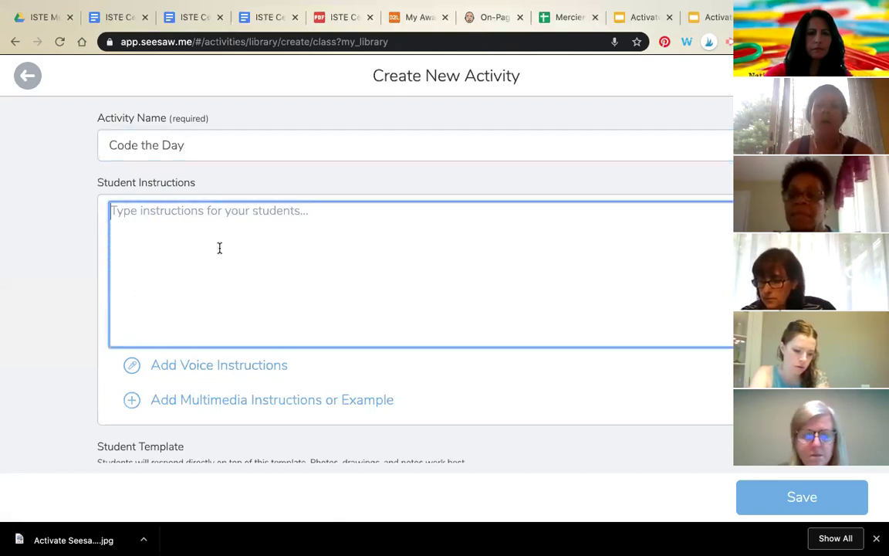
scroll(376, 284, down, 3)
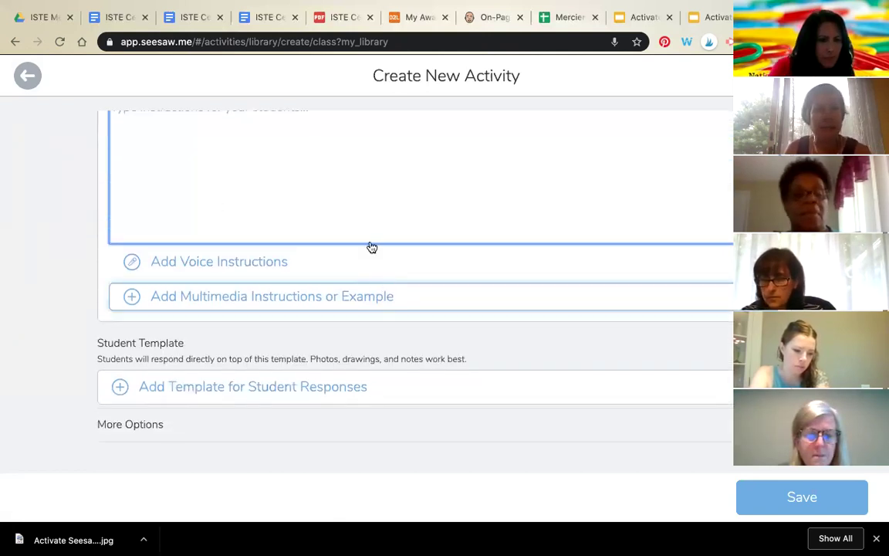
scroll(370, 232, up, 2)
text(Dra)
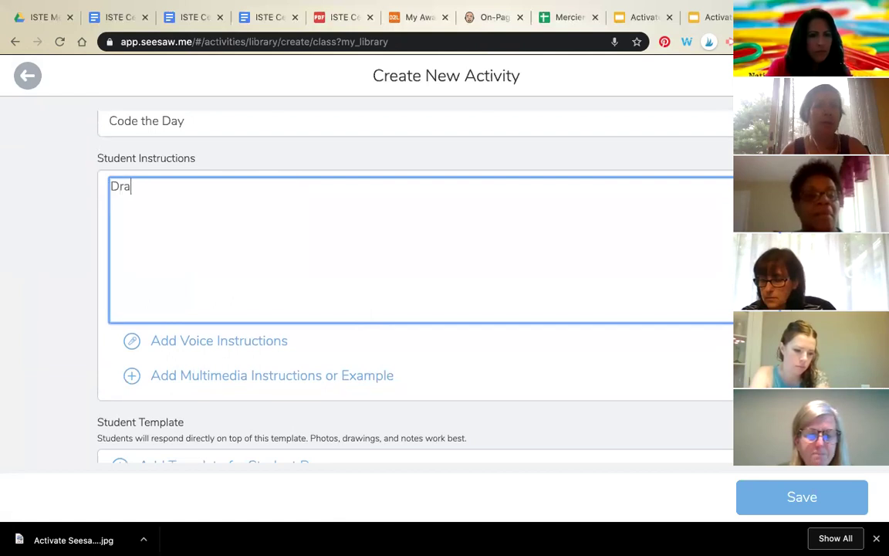
text(g & drop the iage)
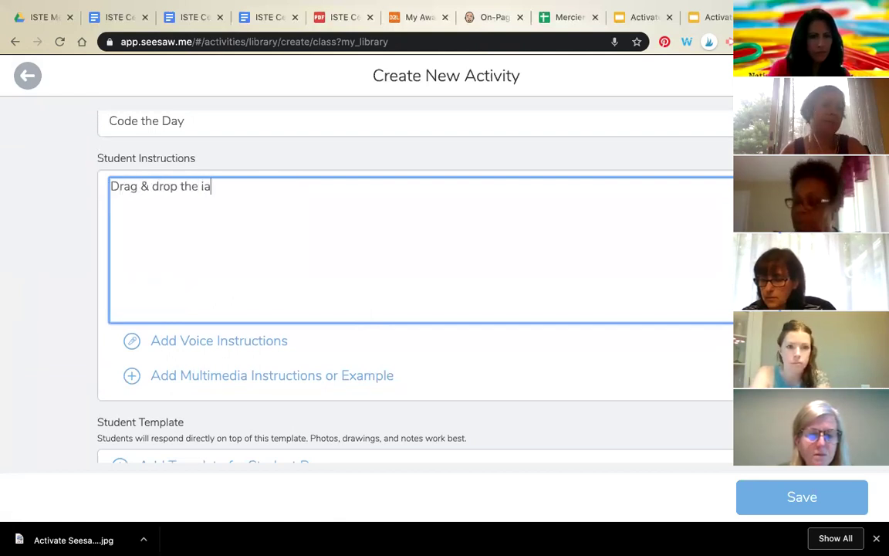
key(BackSpace)
key(BackSpace)
key(BackSpace)
text(mages to )
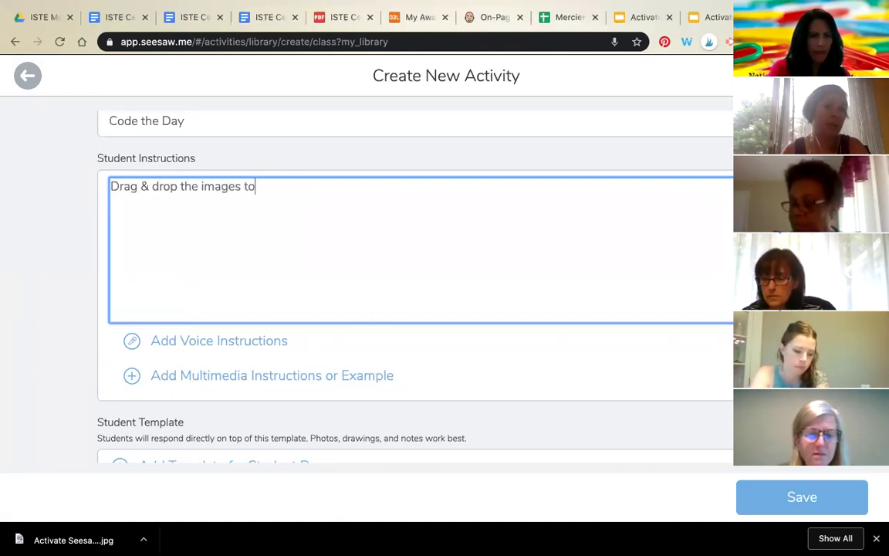
text(code their p)
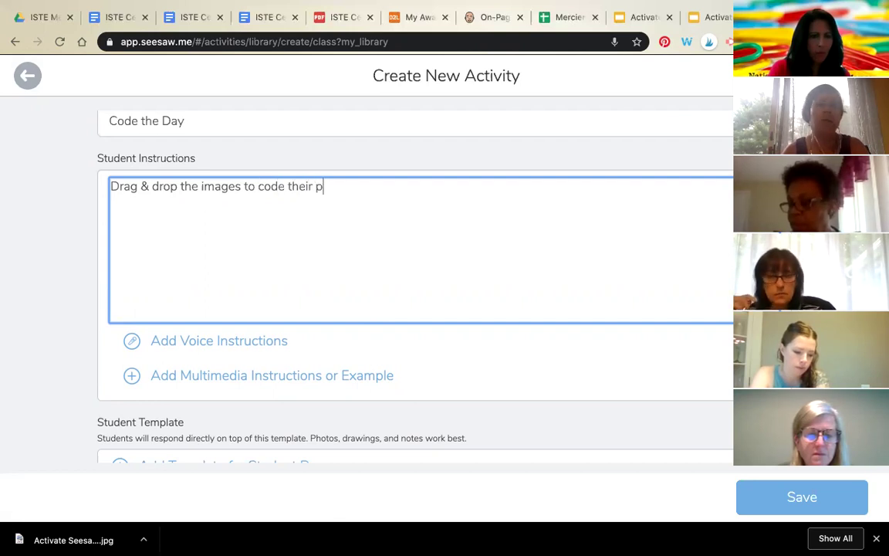
text(erfect day.  )
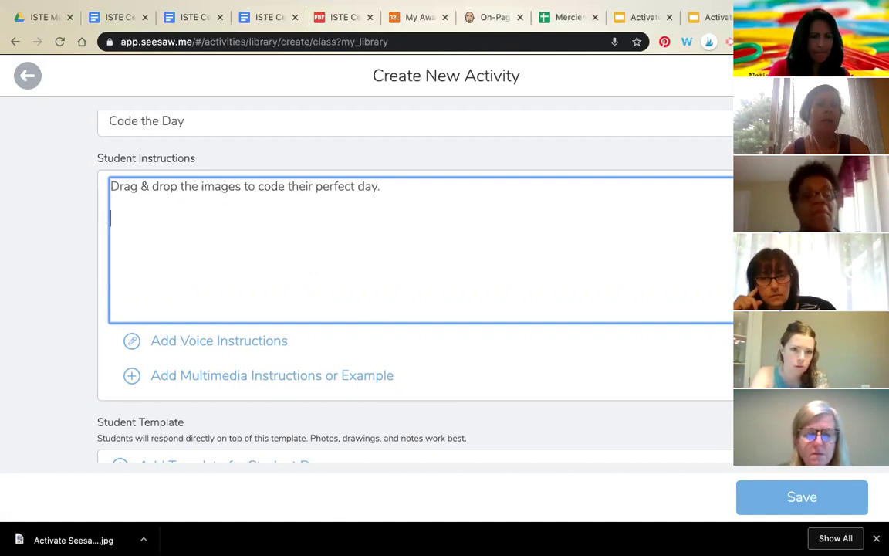
text(Please use )
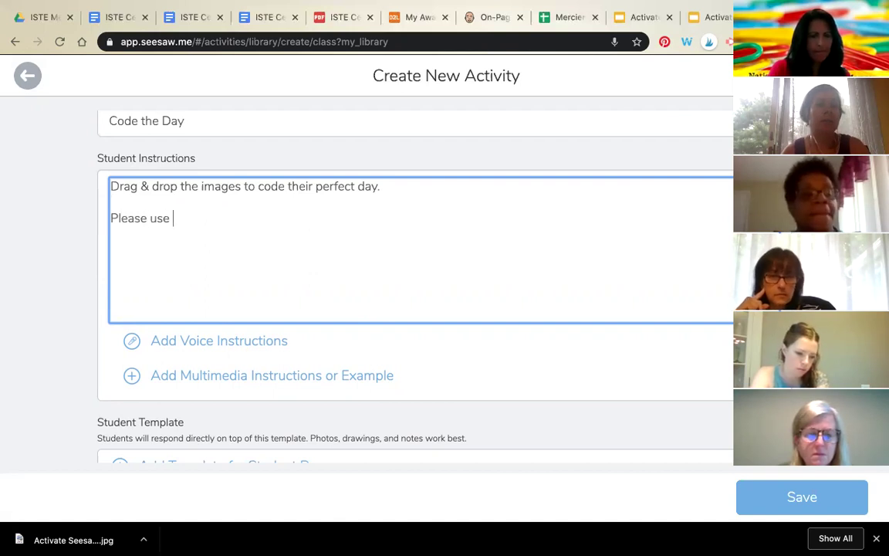
text(one image for e)
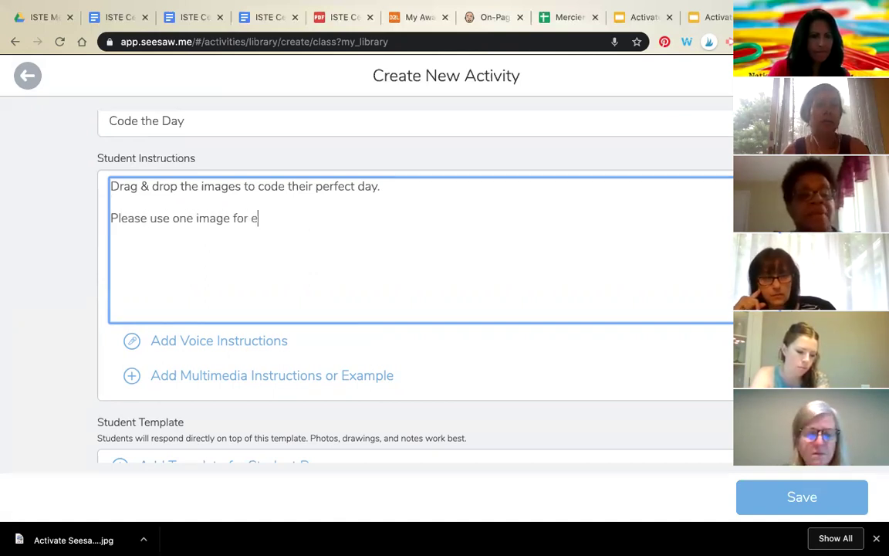
text(very section)
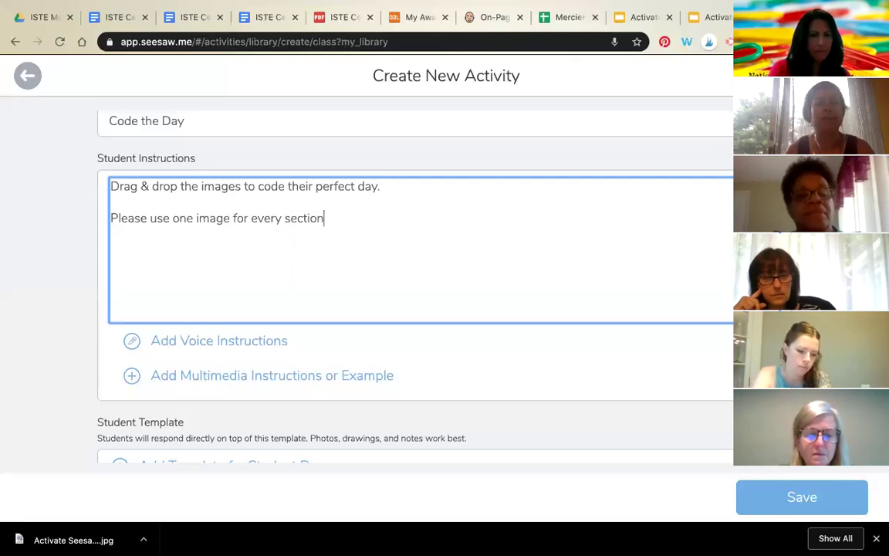
text(.)
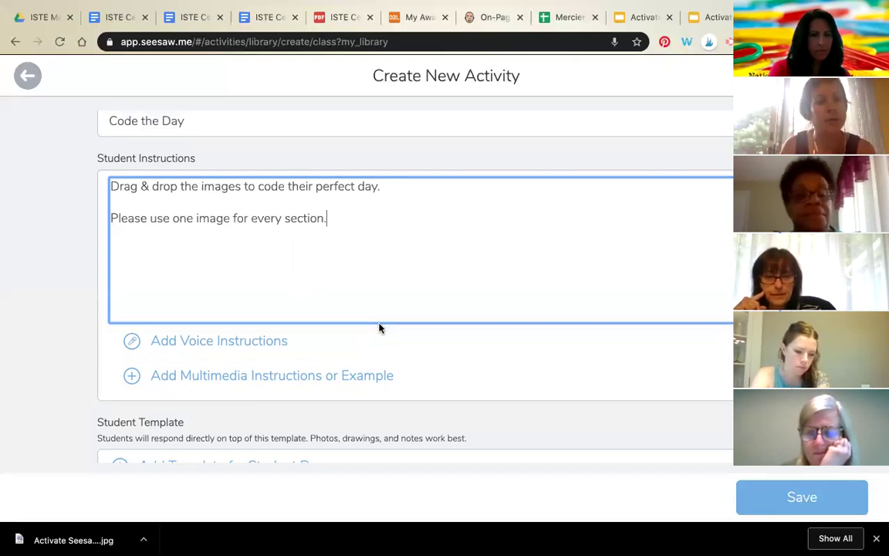
scroll(379, 328, down, 2)
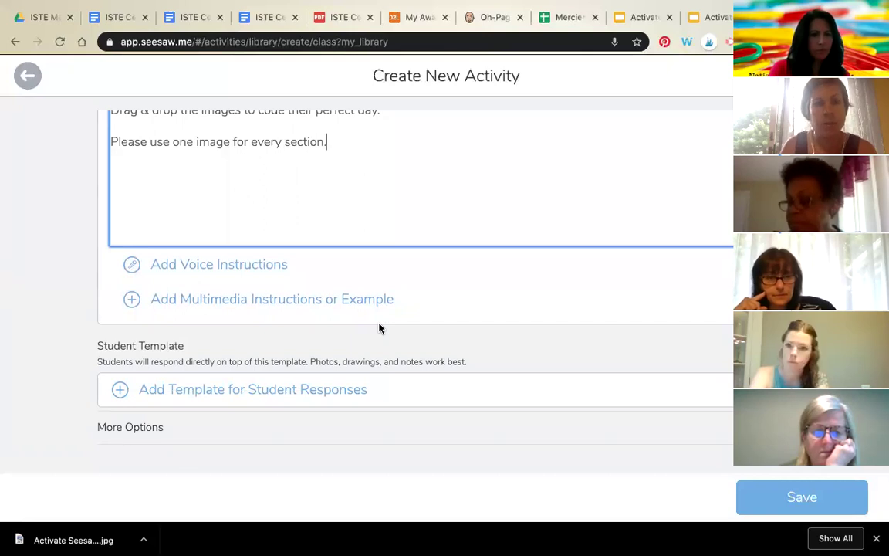
scroll(379, 328, down, 1)
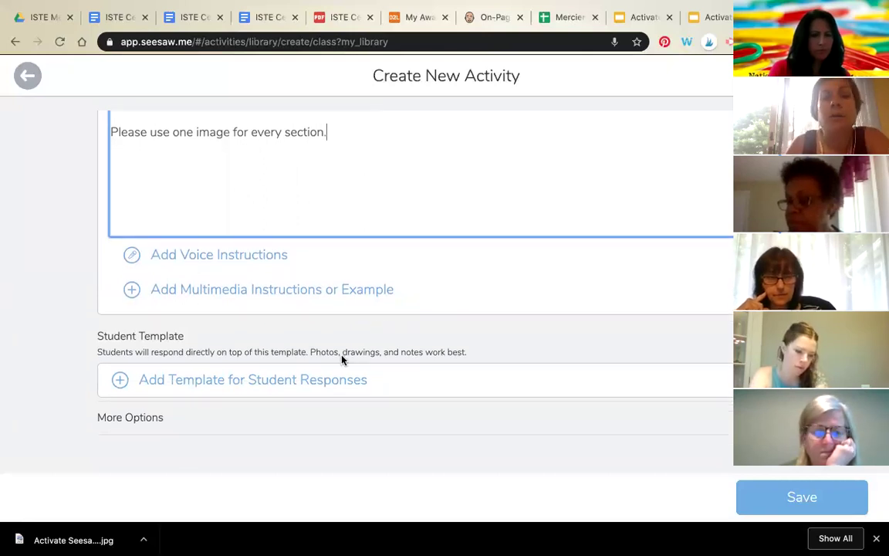
Step: Begin a student response template, then switch to the Code A Perfect Day slide deck
click(340, 375)
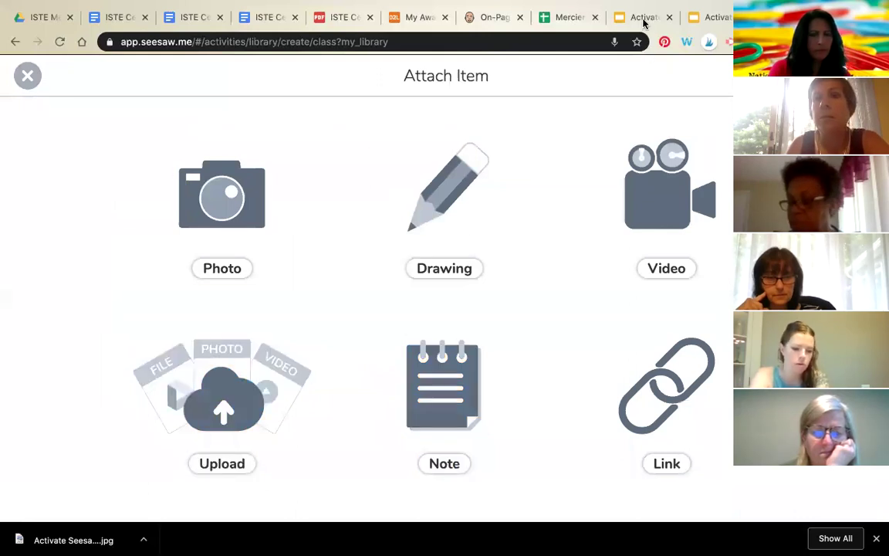
key(ctrl+shift+Tab)
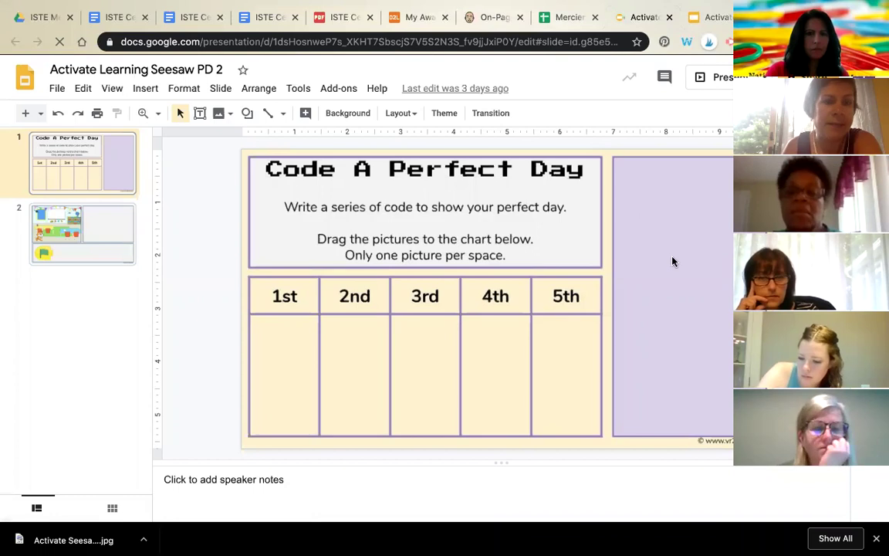
Step: Download the current Code A Perfect Day slide as a 43.9 KB JPEG image
click(58, 91)
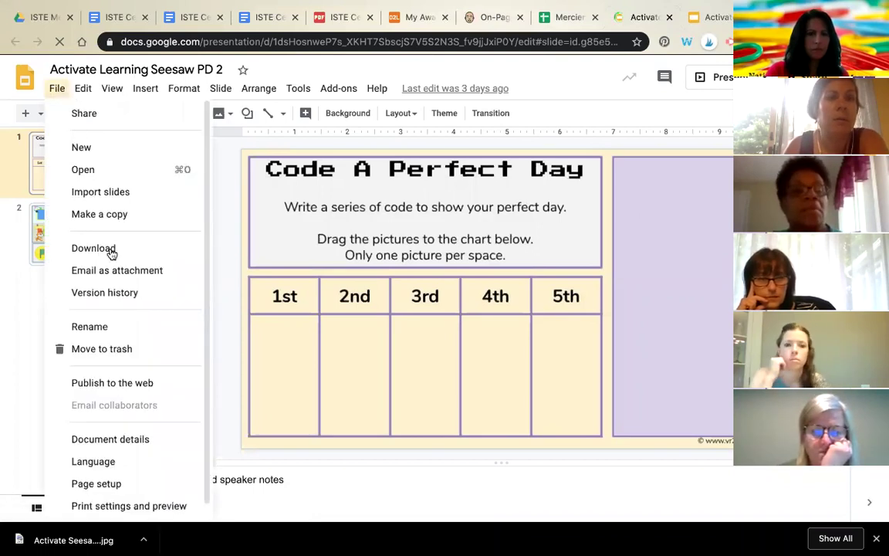
click(183, 250)
click(260, 342)
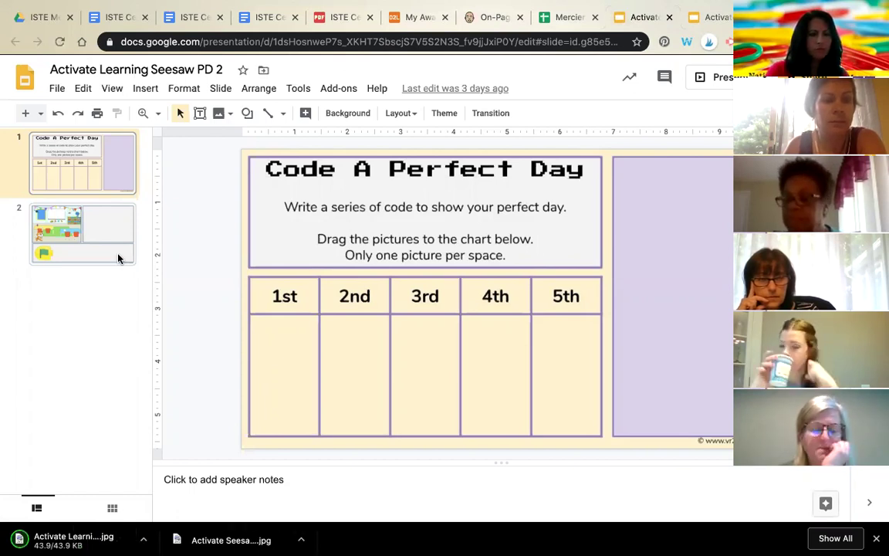
mouse_move(454, 7)
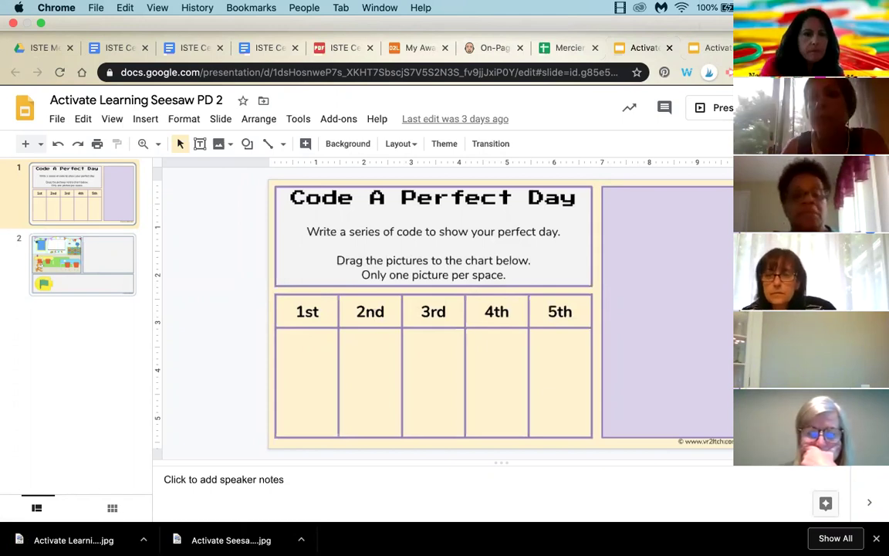
Step: Upload 'Activate Learning Seesaw PD 2.jpg' from the computer as the Seesaw template, then open a new browser tab
click(793, 48)
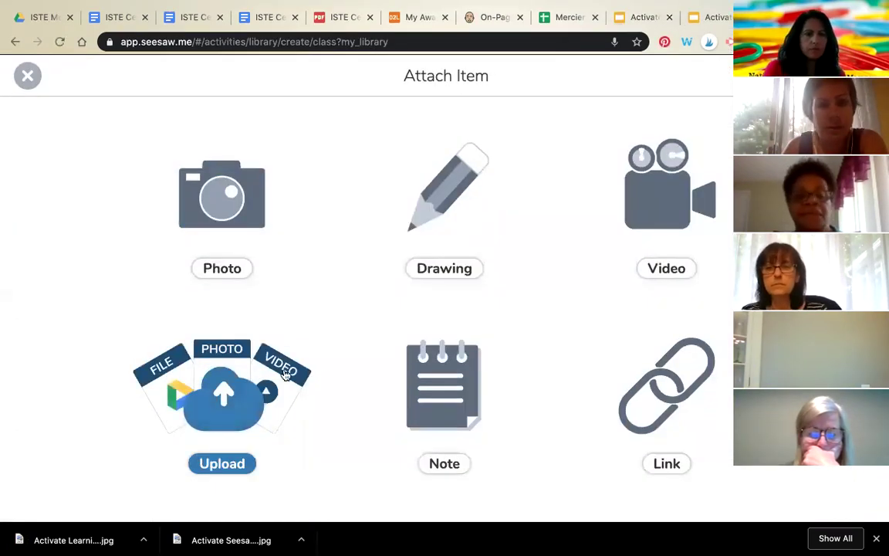
click(272, 417)
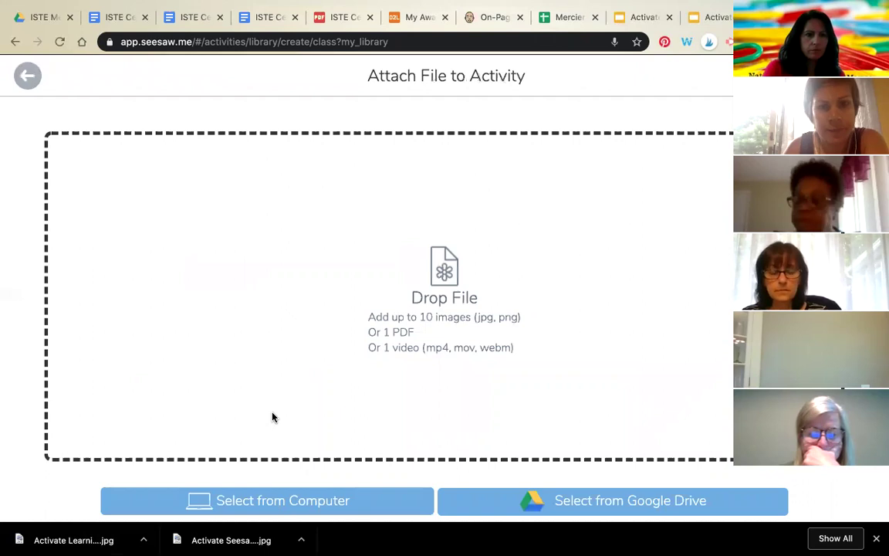
click(301, 516)
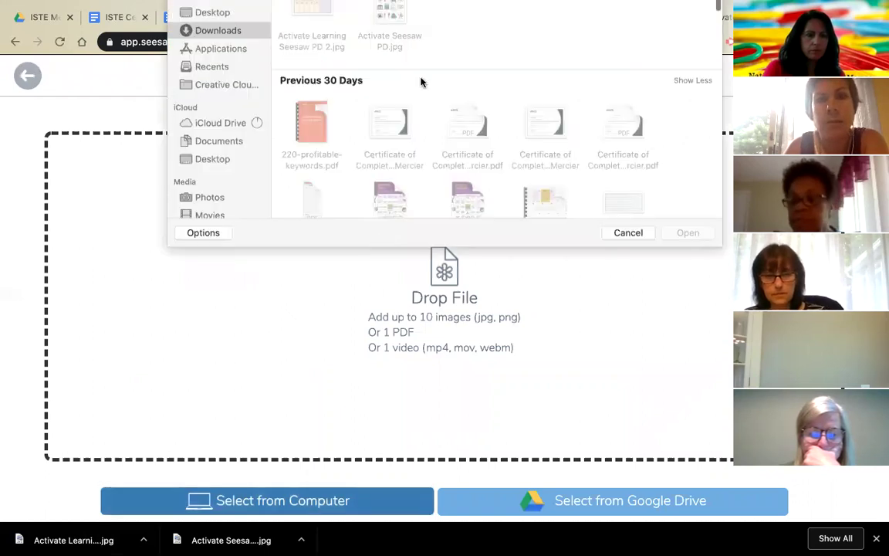
double_click(318, 92)
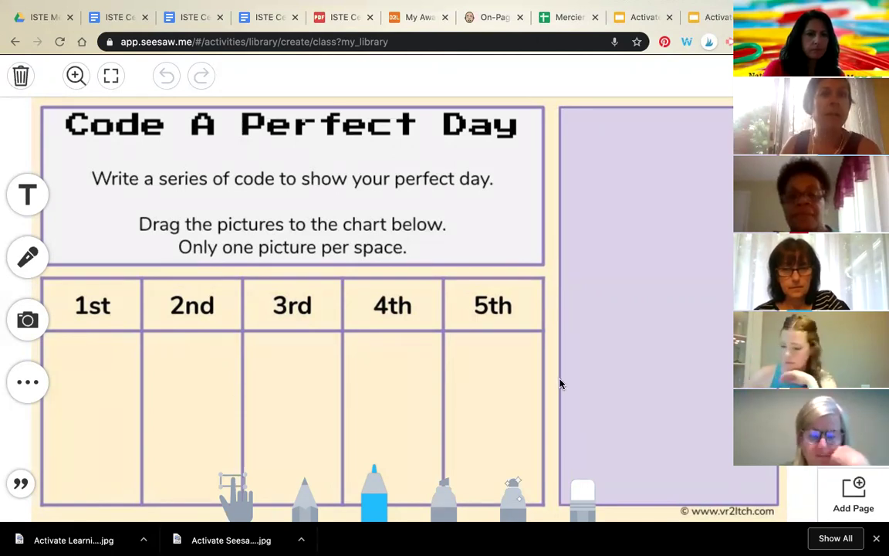
key(ctrl+super+f)
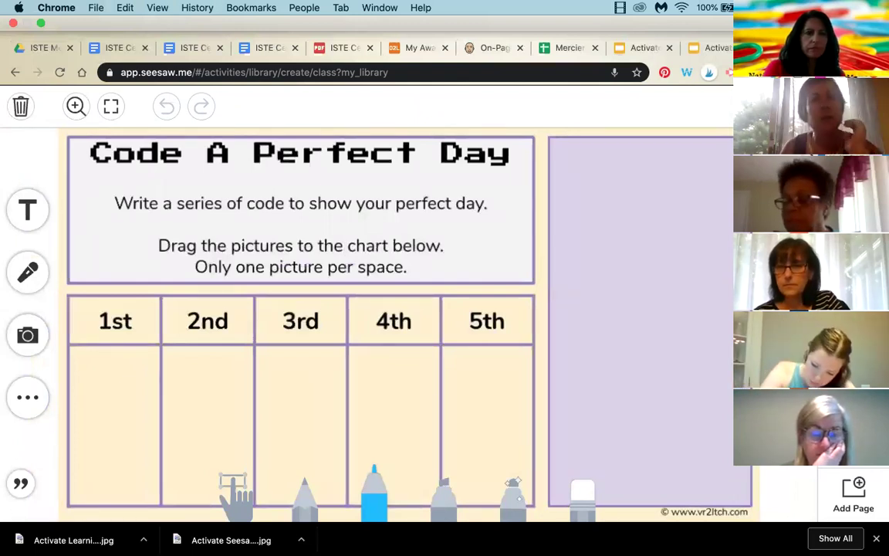
key(ctrl+super+f)
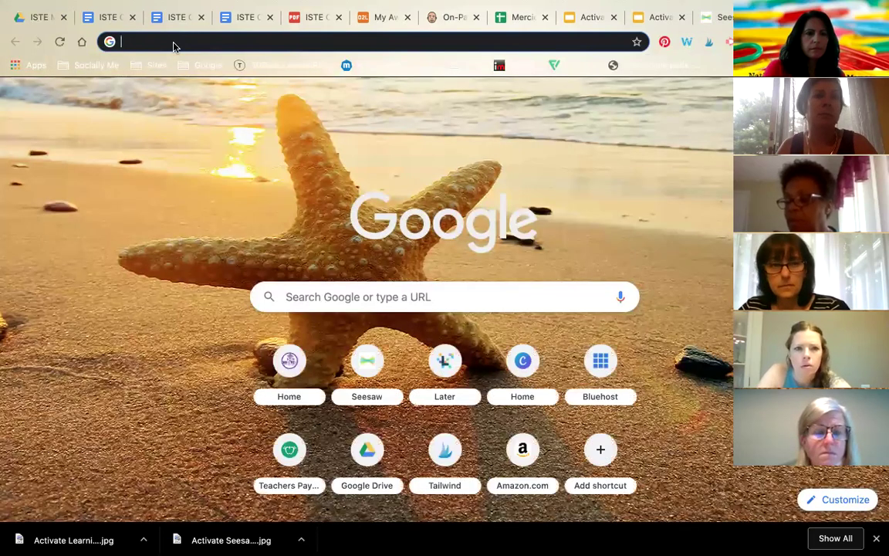
Step: Load emojicopy.com by entering 'em' in the address bar and accepting its suggestion
text(em)
key(Return)
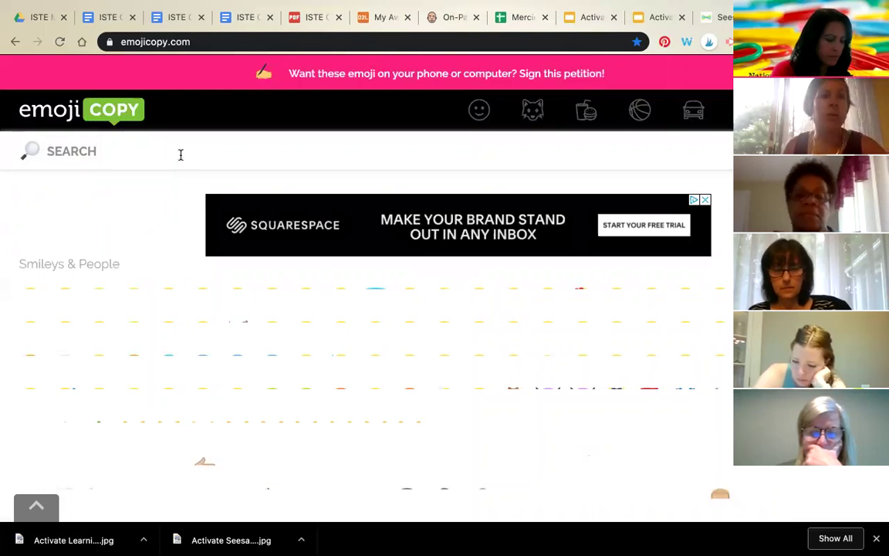
Step: Search EmojiCopy for 'swimming', copy the first person-swimming emoji, and return to Seesaw
click(101, 152)
text(s)
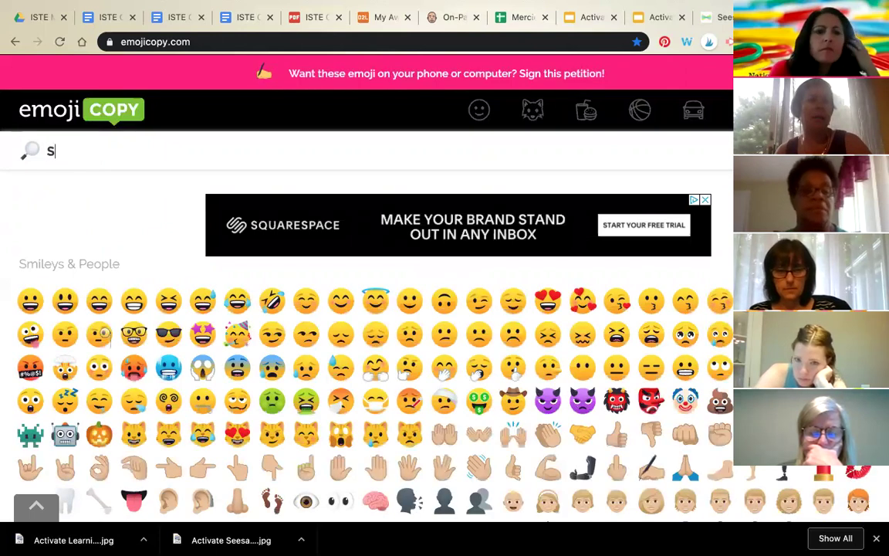
text(wimming)
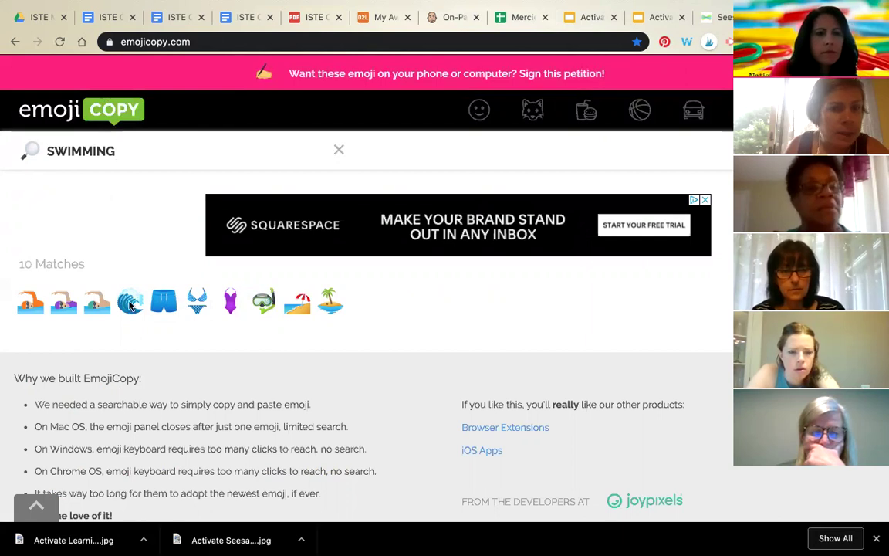
click(29, 302)
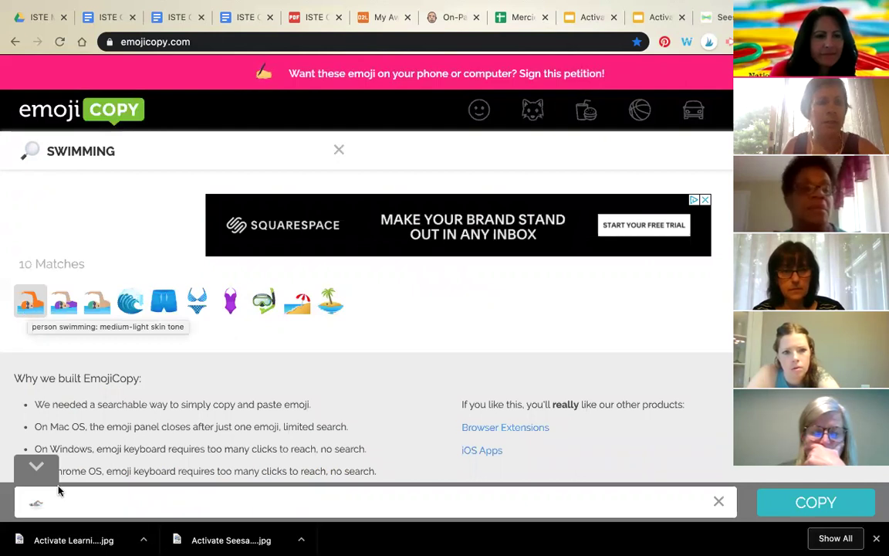
click(797, 505)
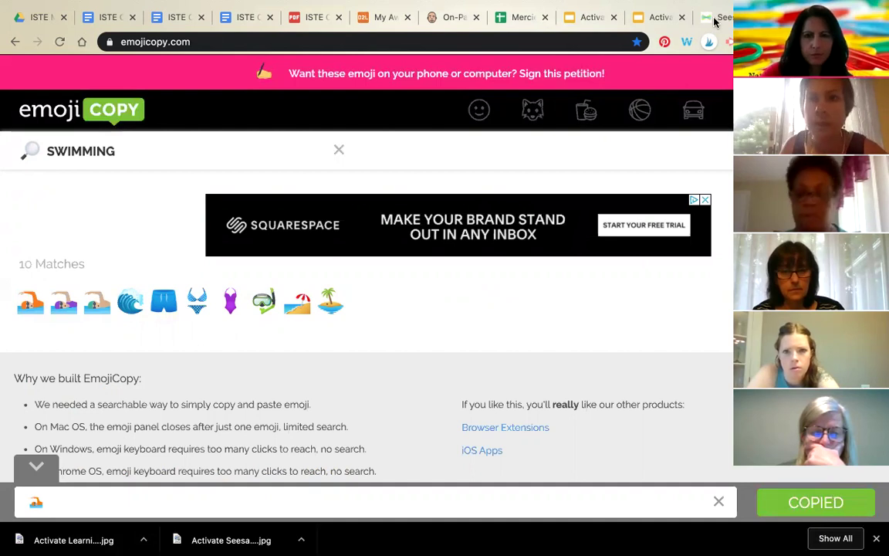
key(ctrl+shift+Tab)
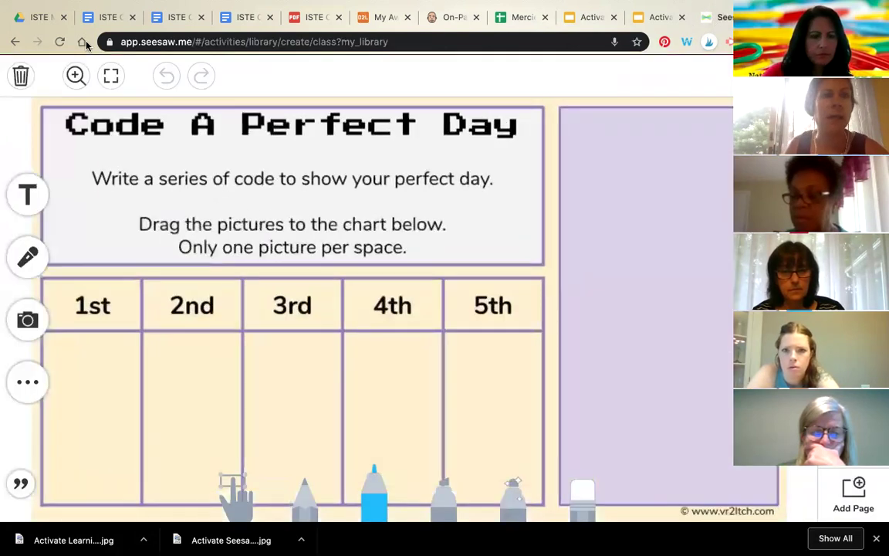
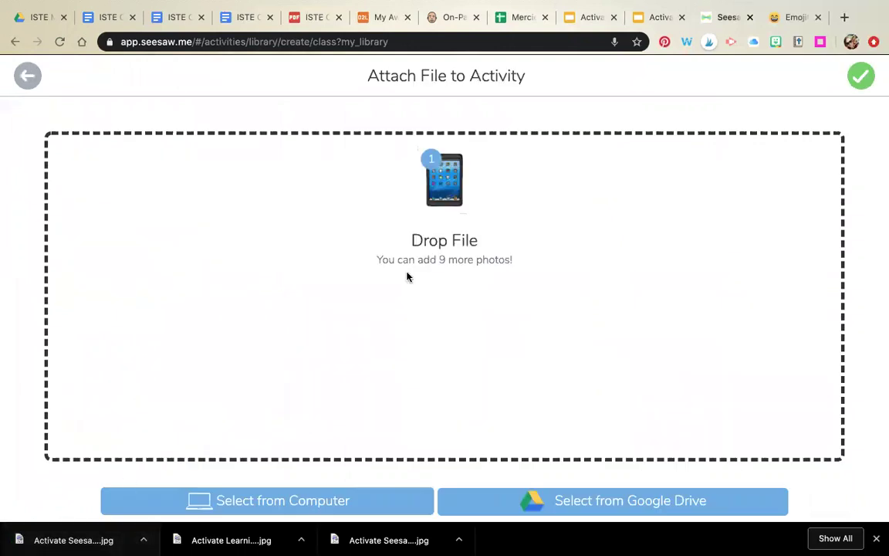
Step: Add a 'home button' text label beside the iPad, widened to fit on one line
click(859, 73)
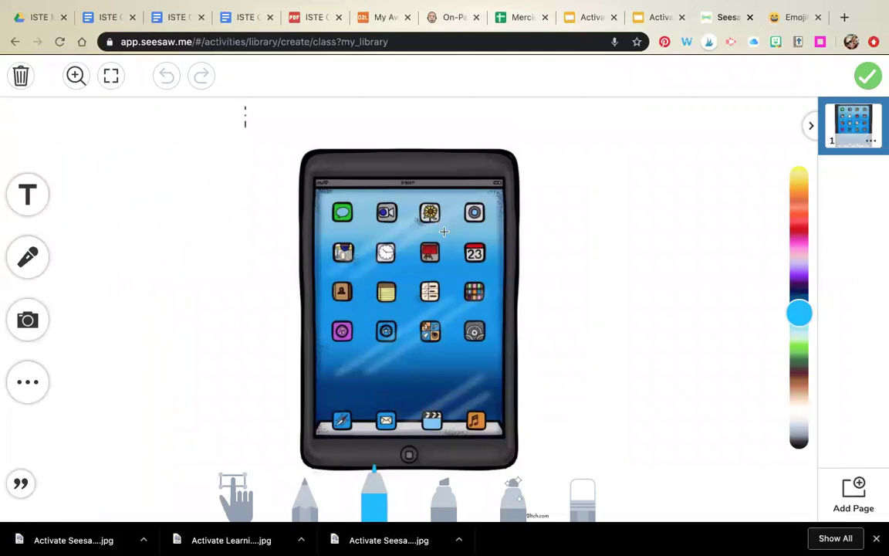
click(28, 195)
click(383, 229)
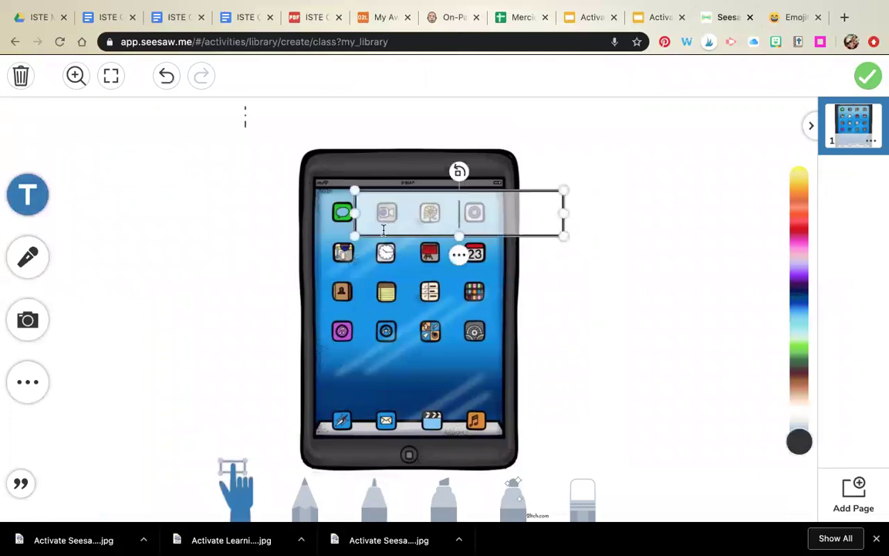
text(home button)
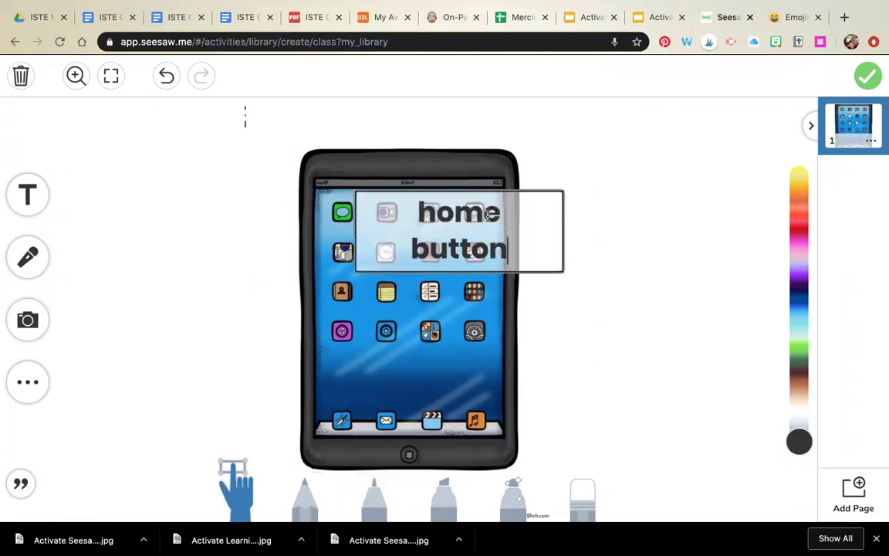
drag(487, 217, 673, 189)
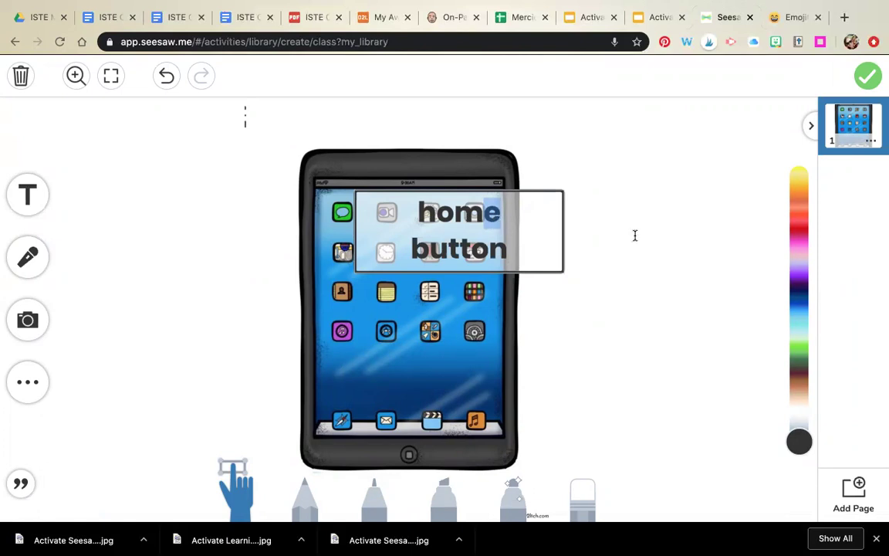
click(544, 220)
drag(453, 248, 683, 142)
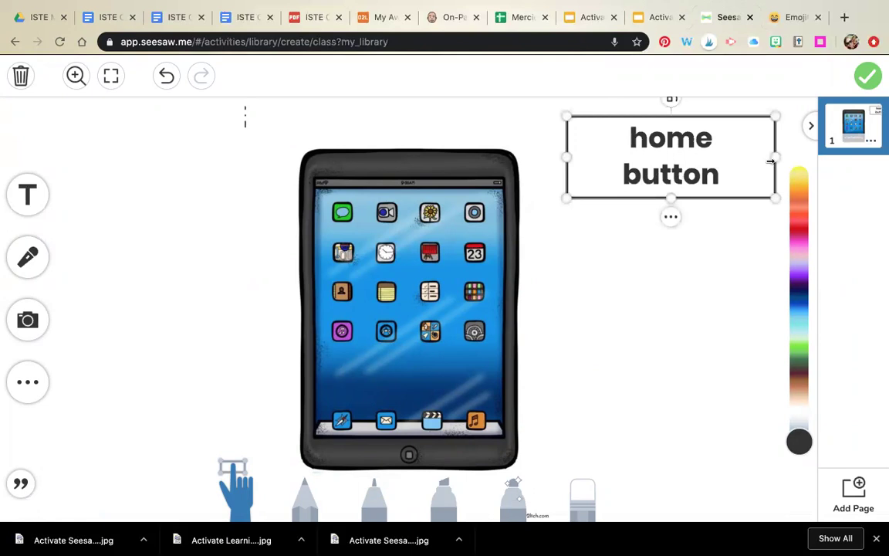
click(596, 154)
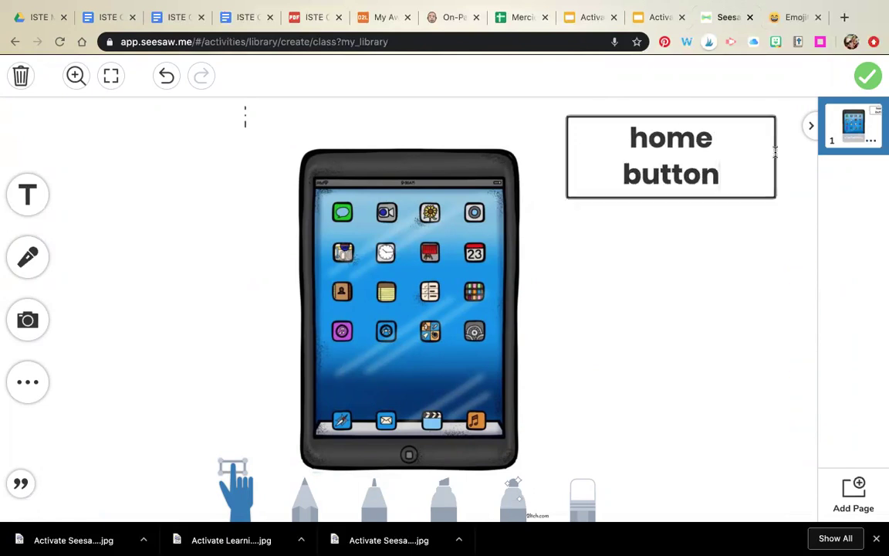
click(609, 250)
drag(567, 158, 546, 155)
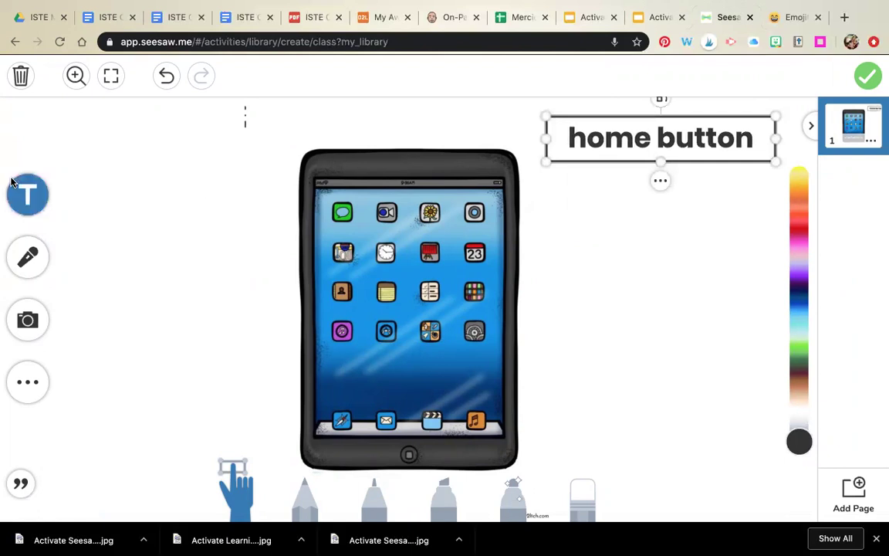
Step: Add 'power' and 'app' labels stacked below the home button label
click(27, 196)
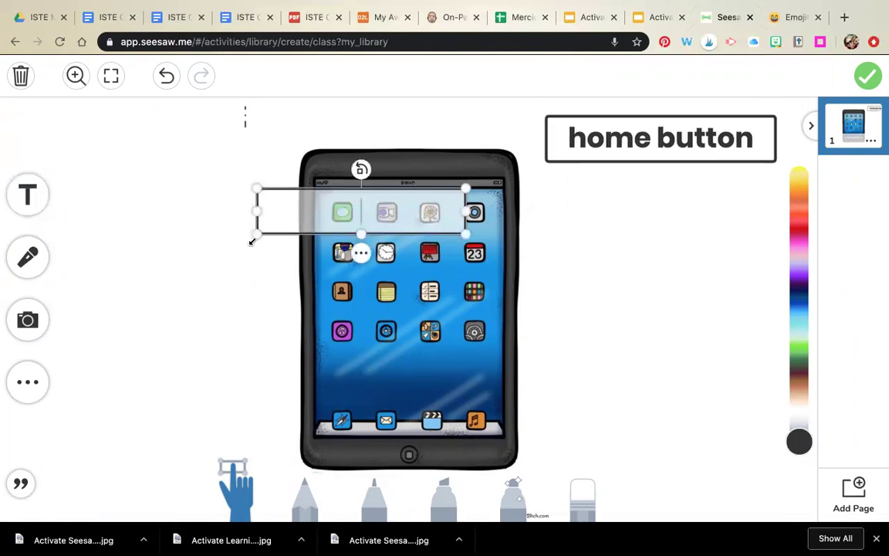
text(power)
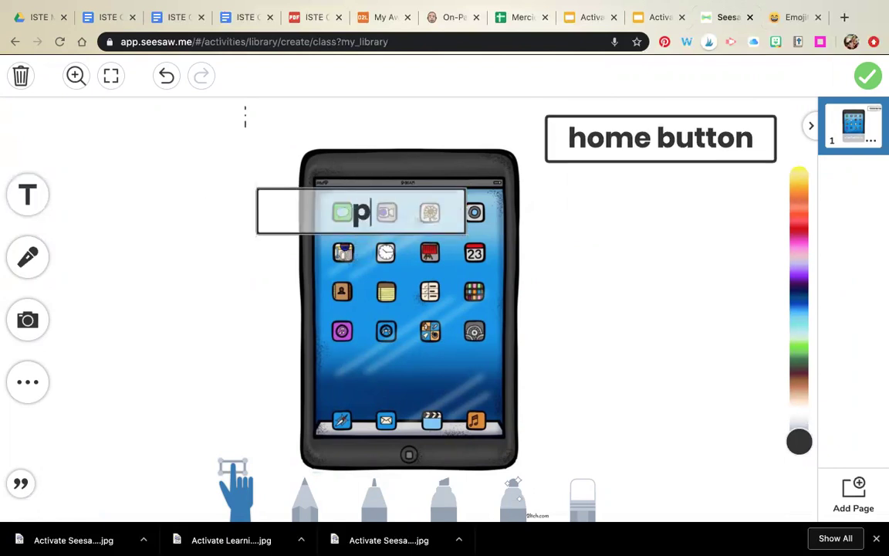
click(409, 219)
drag(658, 211, 707, 207)
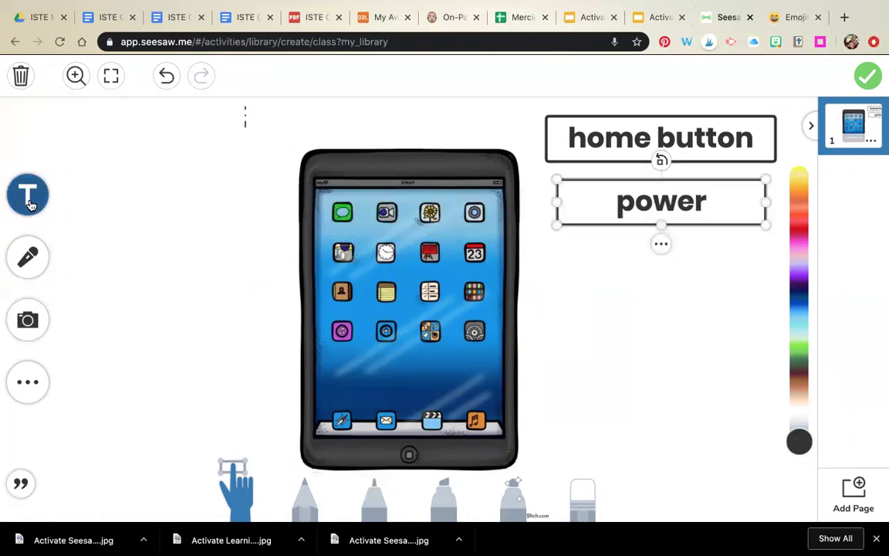
click(30, 204)
text(app)
click(506, 317)
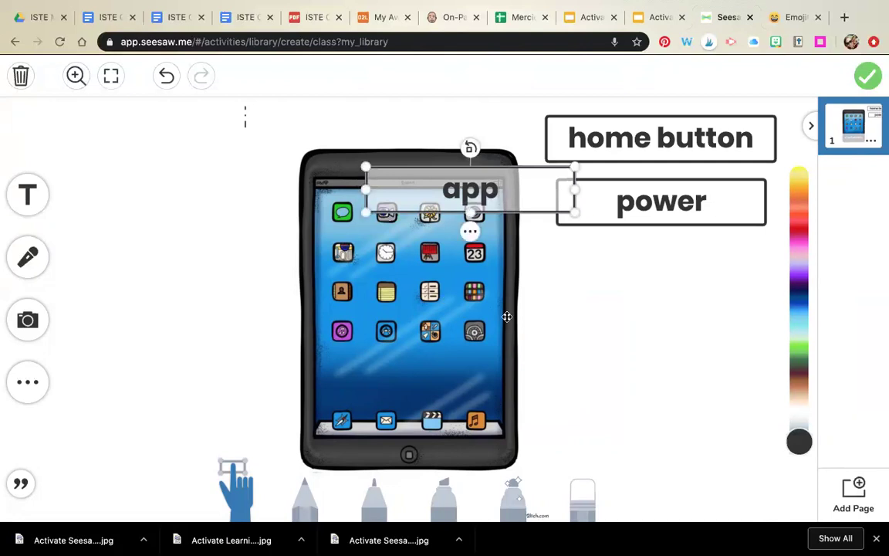
drag(625, 299, 638, 263)
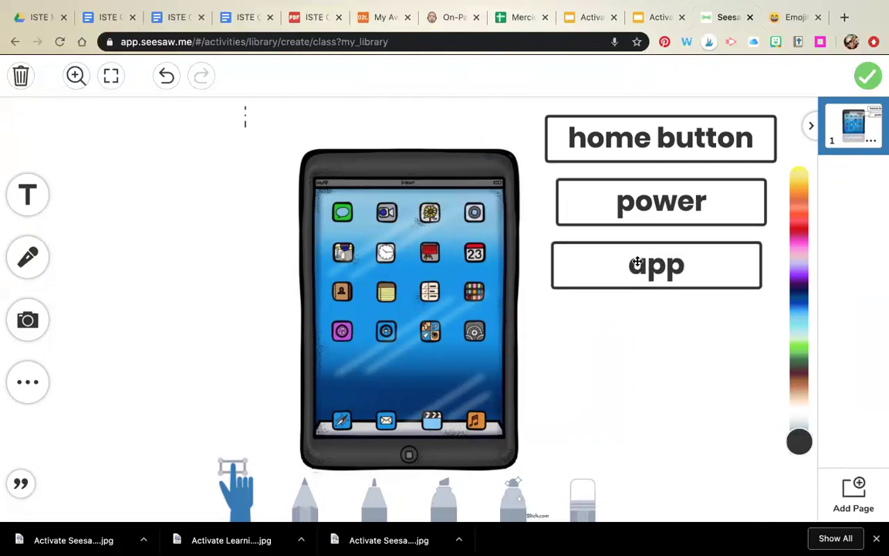
Step: Add a 'volume' label below the app label
click(27, 194)
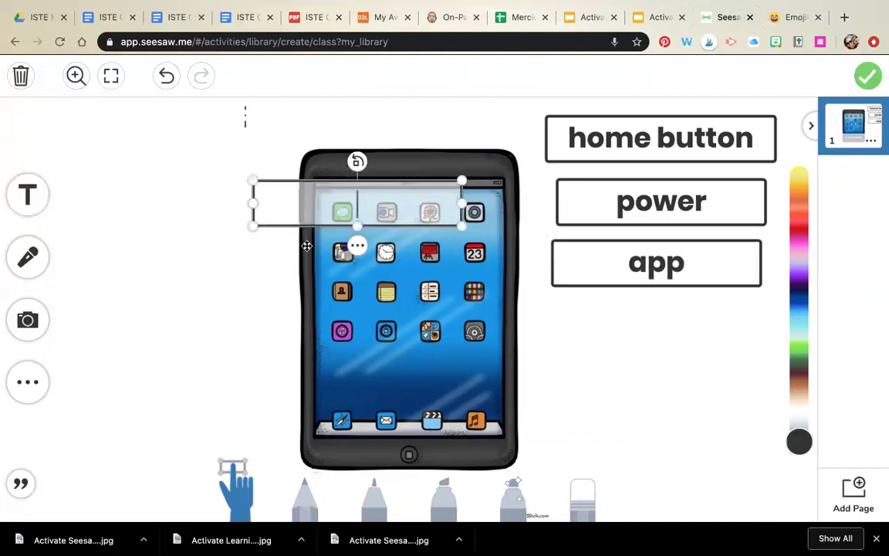
text(hea)
key(BackSpace)
key(BackSpace)
key(BackSpace)
text(vou)
key(BackSpace)
text(lume)
click(276, 195)
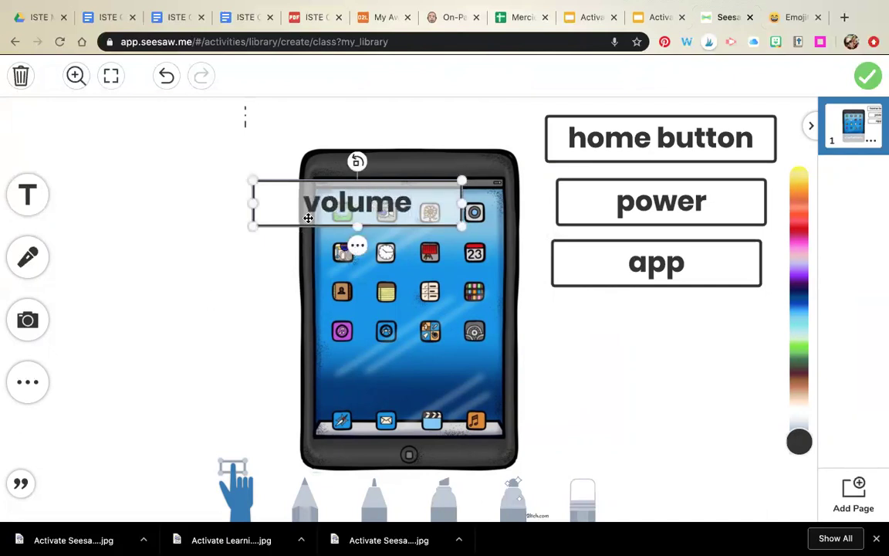
drag(276, 196, 609, 344)
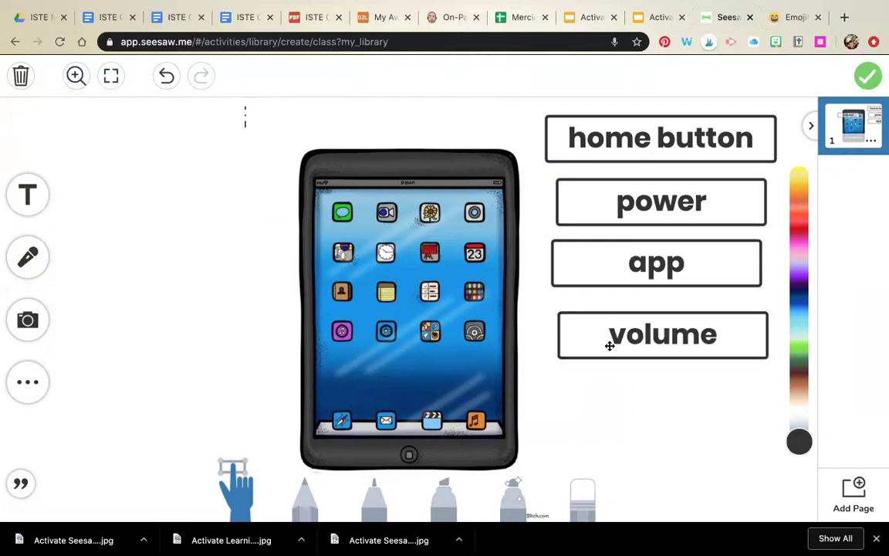
Step: Add a 'dock' label below volume and attach the finished iPad template
click(27, 194)
text(doc)
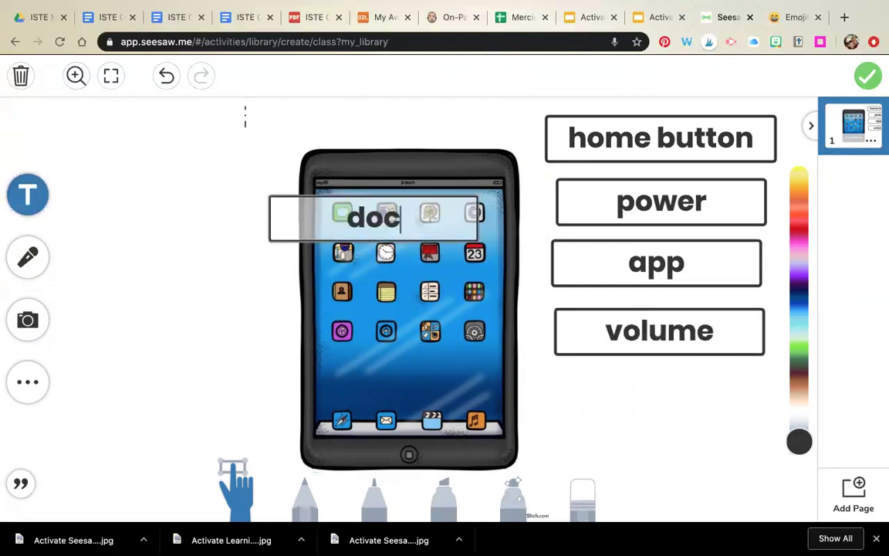
text(k)
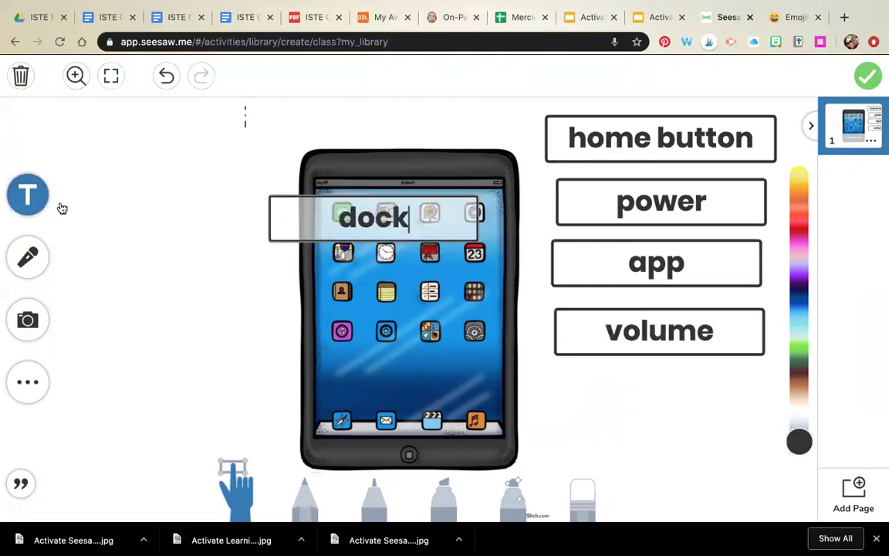
click(54, 187)
click(406, 217)
drag(406, 217, 678, 391)
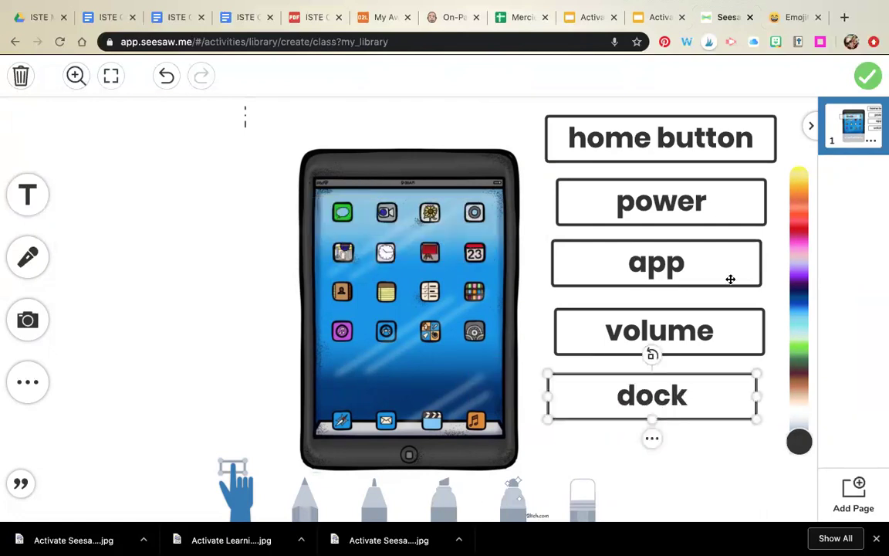
click(867, 77)
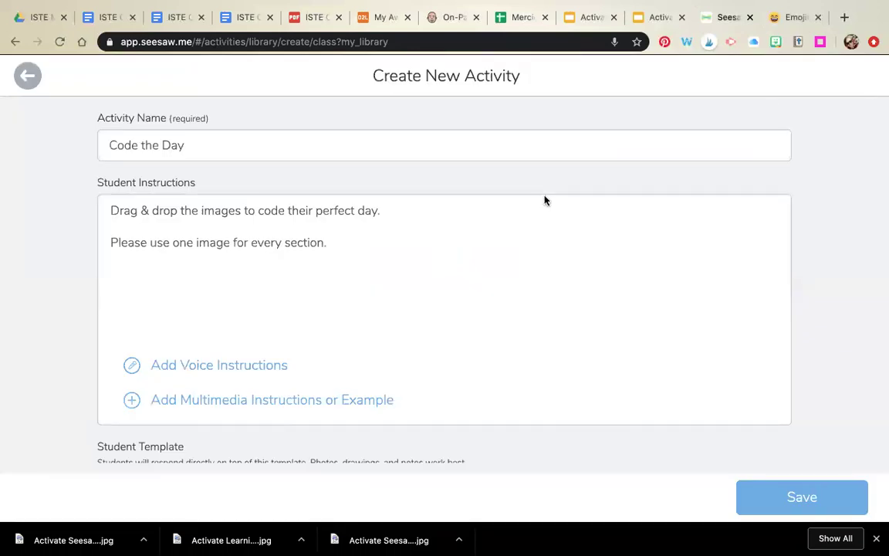
Step: Check the attached iPad template on the Code the Day form and save the activity
scroll(544, 200, down, 5)
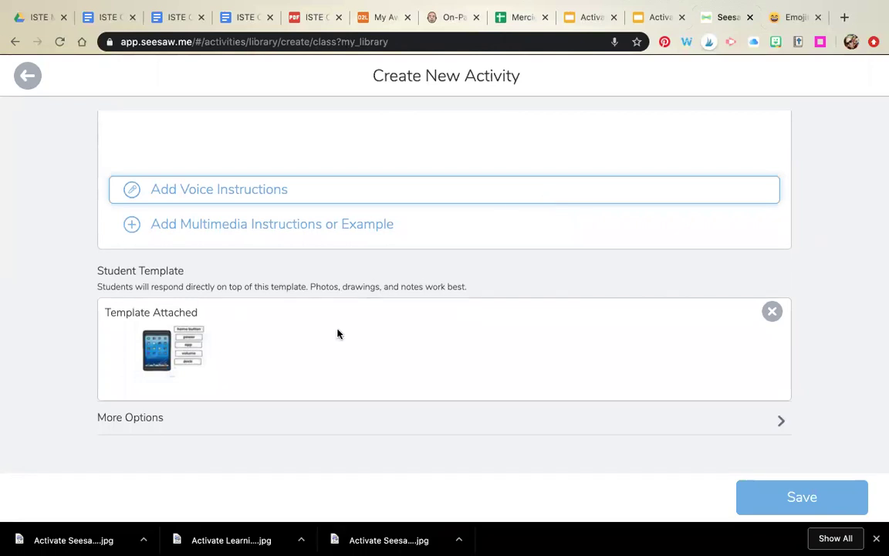
scroll(331, 354, up, 2)
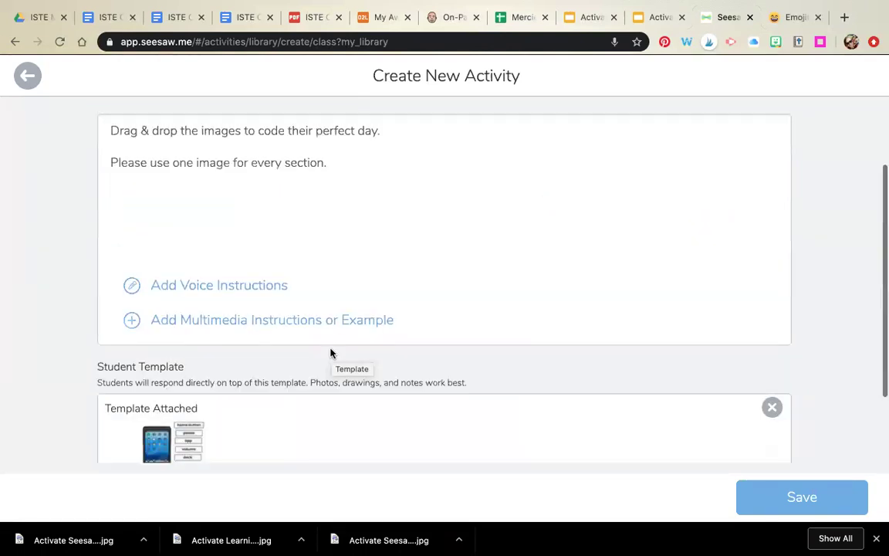
scroll(331, 354, down, 2)
click(808, 510)
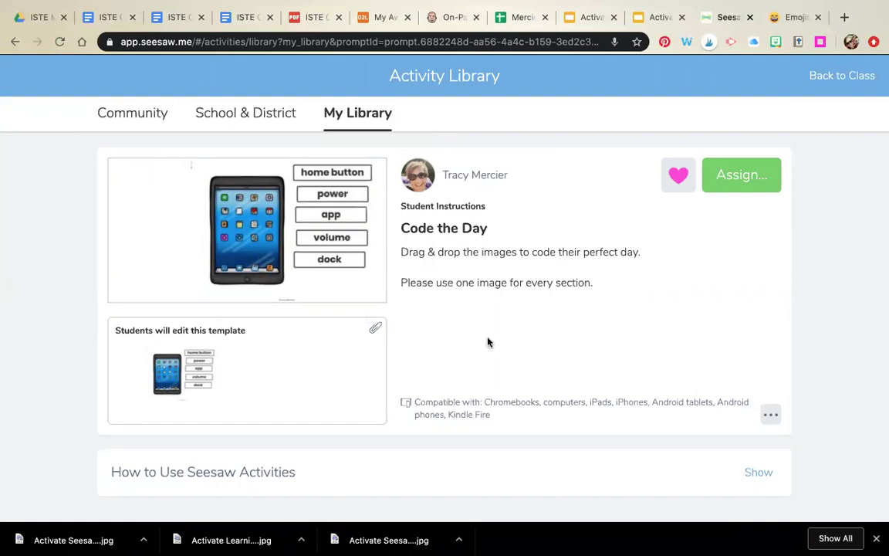
Step: Reopen Code the Day through Edit Activity and open its attached labeled iPad template
click(210, 376)
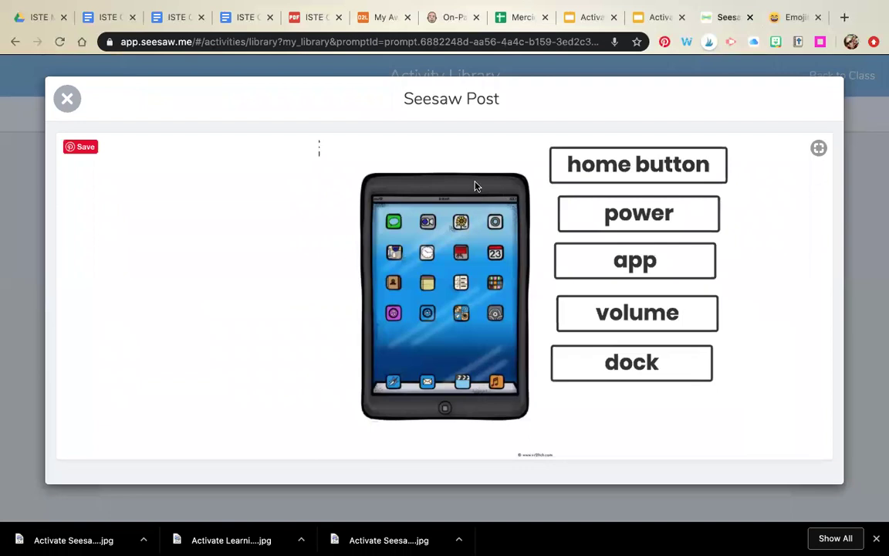
click(67, 98)
click(774, 422)
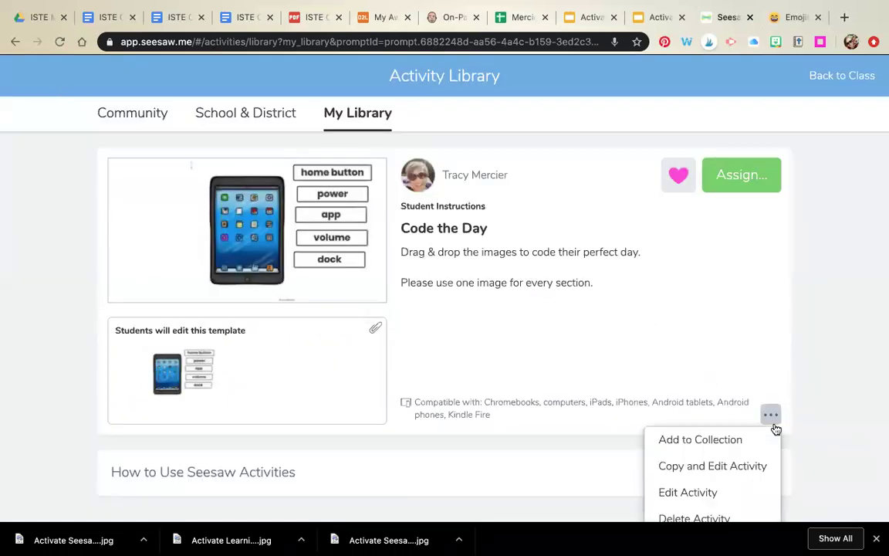
click(731, 491)
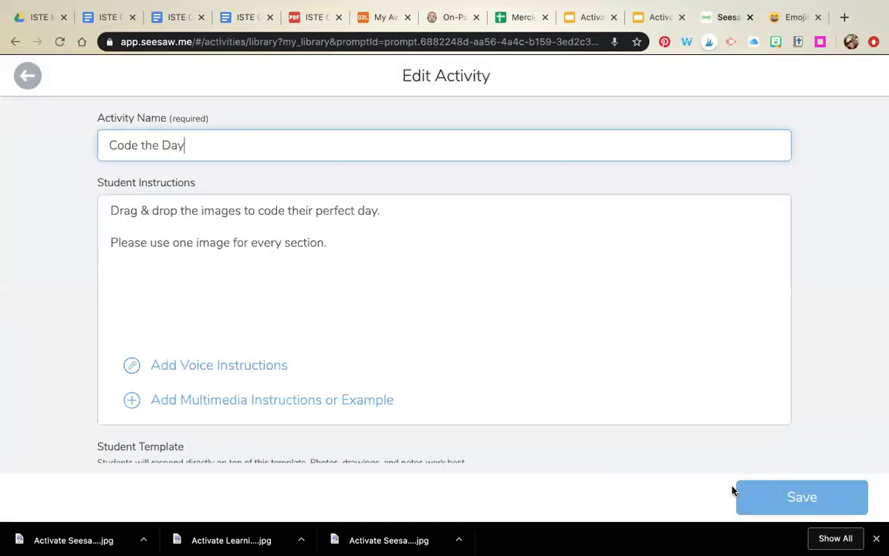
scroll(580, 298, down, 5)
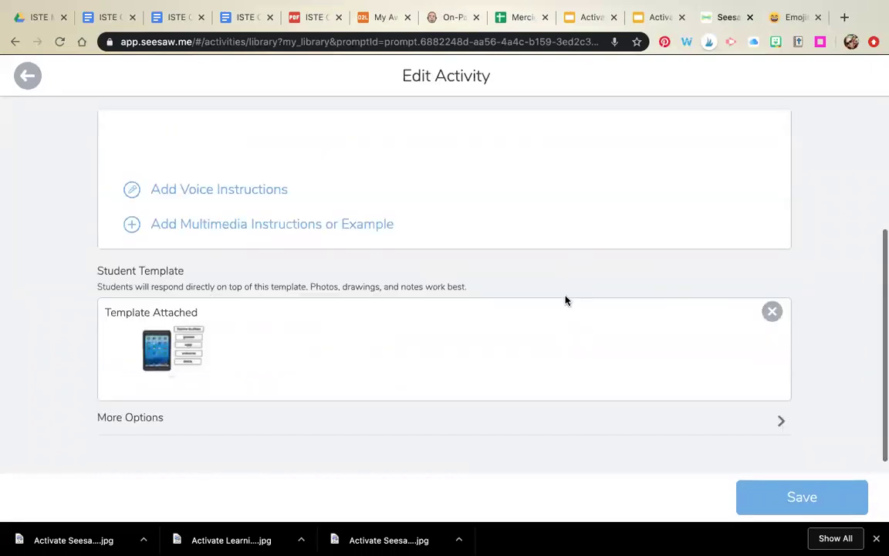
click(195, 339)
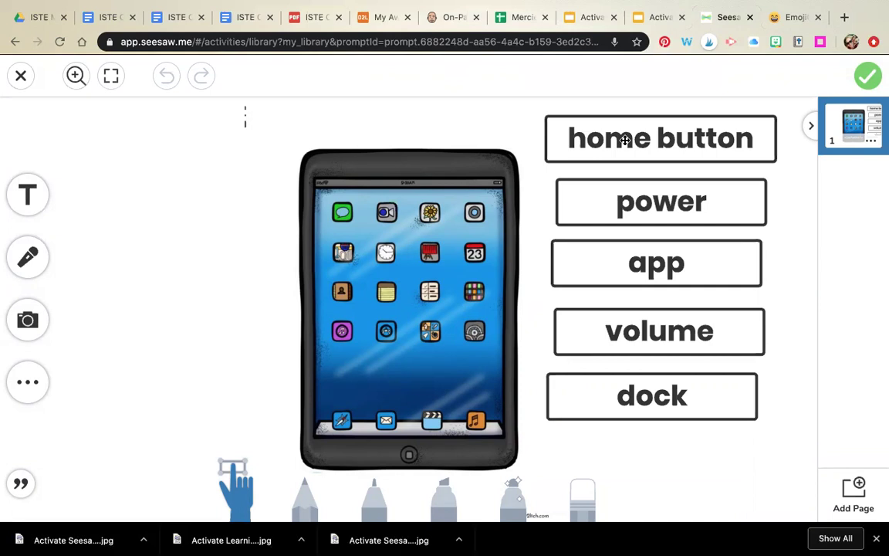
Step: Try moving the home button, power, volume and app labels onto the iPad
drag(625, 141, 437, 461)
click(460, 398)
drag(656, 199, 473, 135)
drag(654, 331, 633, 198)
drag(655, 281, 407, 312)
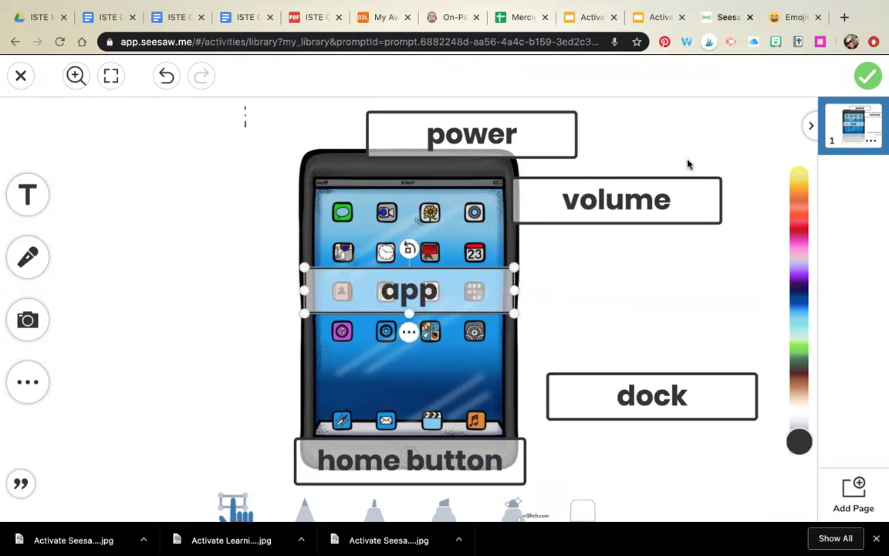
click(27, 87)
Step: Discard those label changes and save Code the Day with its original template
click(22, 85)
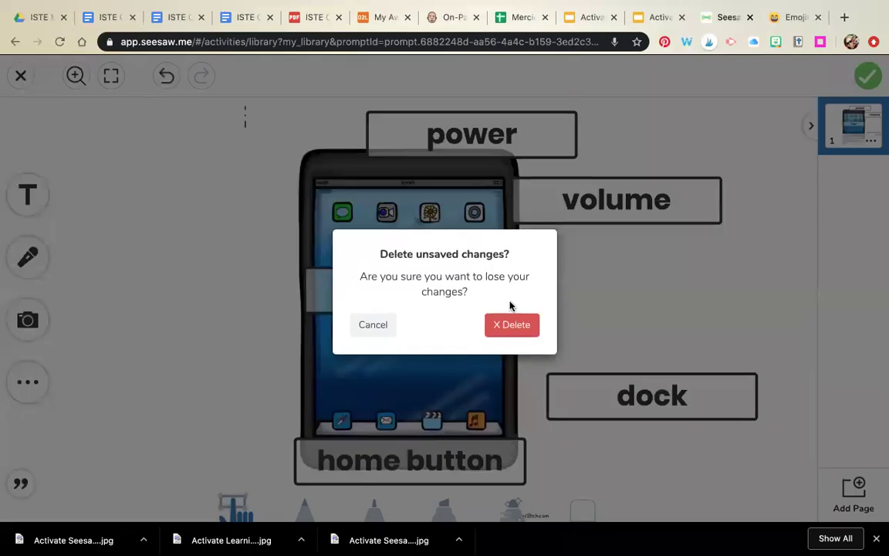
click(513, 325)
scroll(517, 321, down, 3)
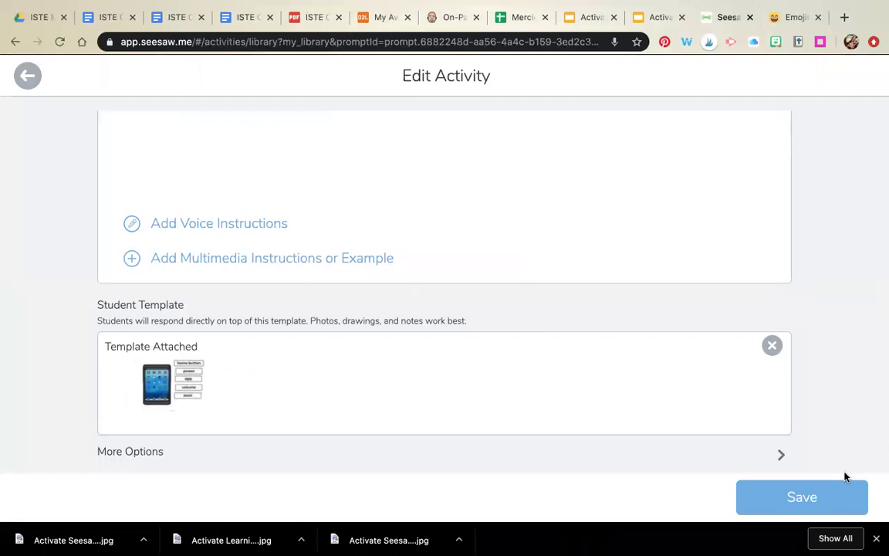
click(840, 495)
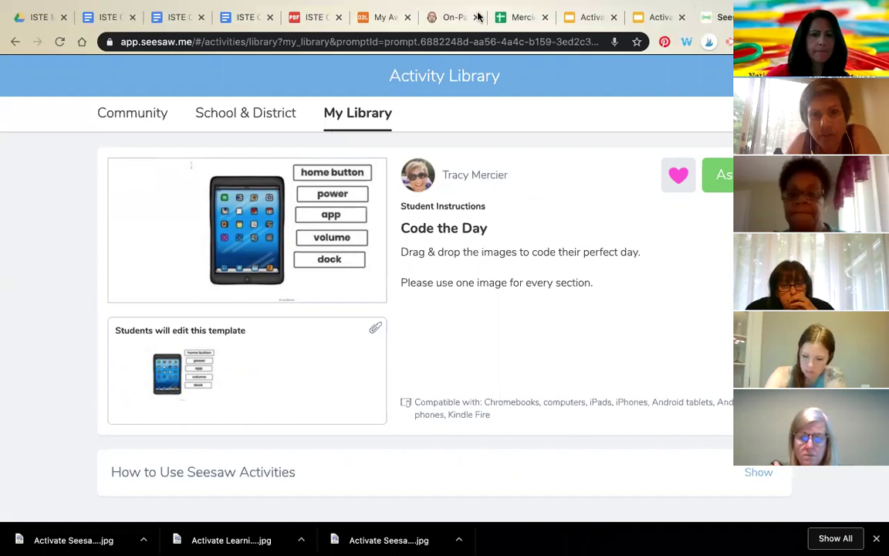
Step: Go back to My Library, where Code the Day leads My Recent Activities
mouse_move(610, 66)
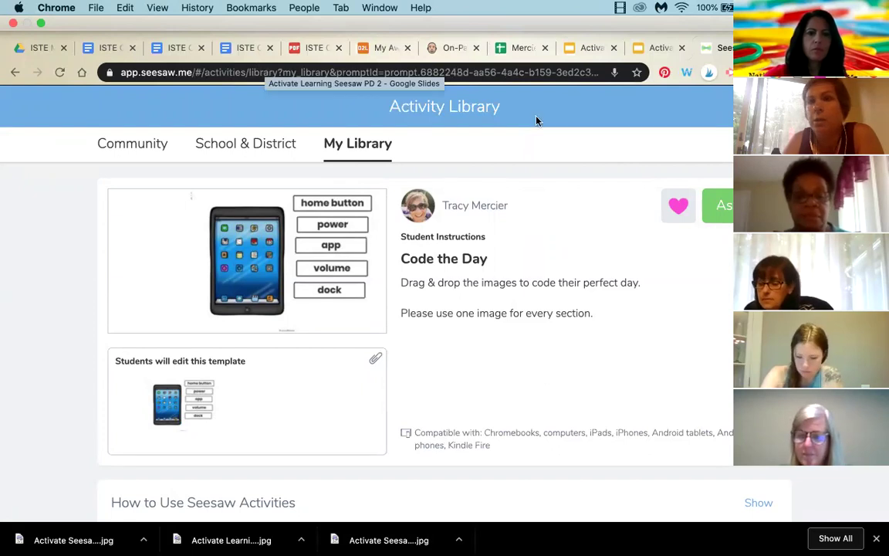
click(377, 153)
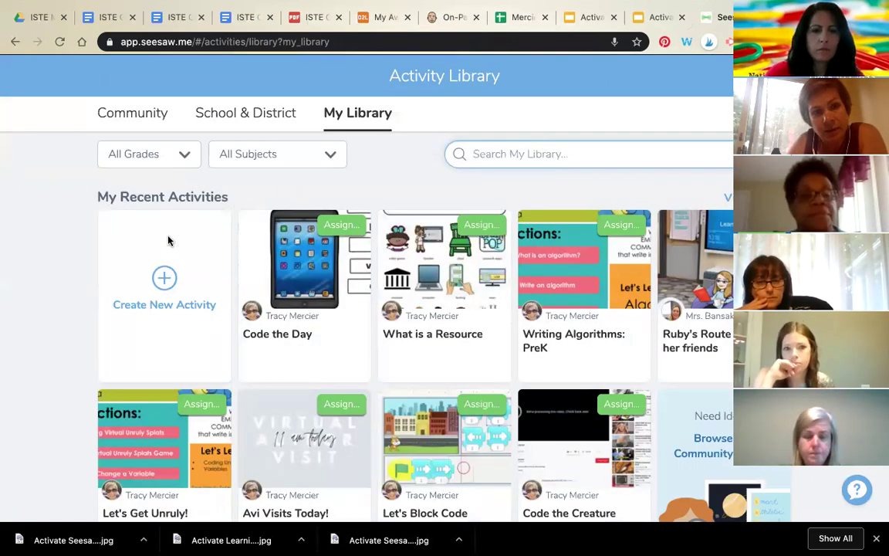
Step: Create a new activity named 'short a word sort' and choose Add Template for student responses
click(165, 281)
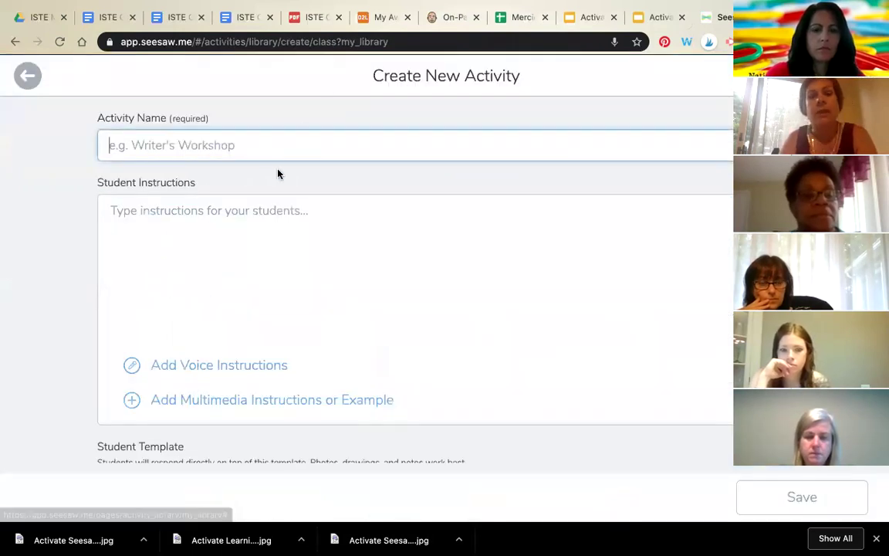
text(a)
key(BackSpace)
key(BackSpace)
text(short a word sort)
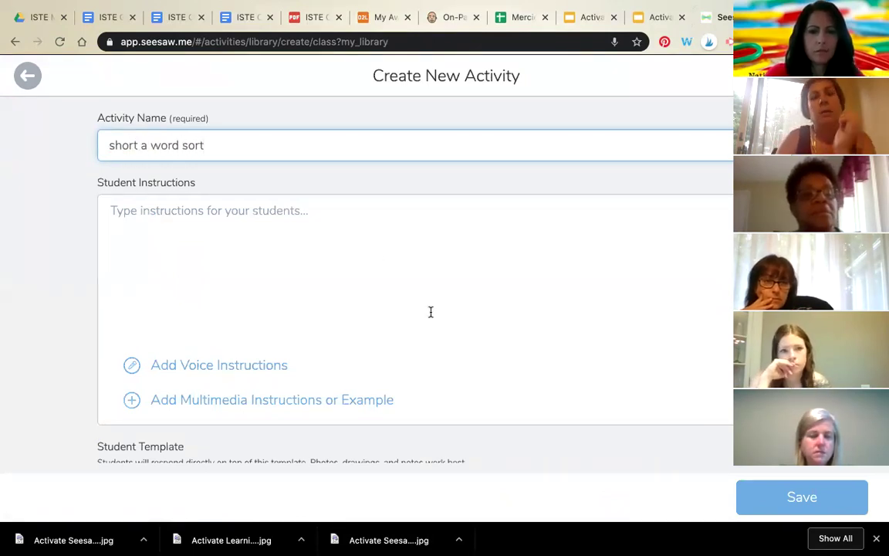
scroll(431, 311, down, 1)
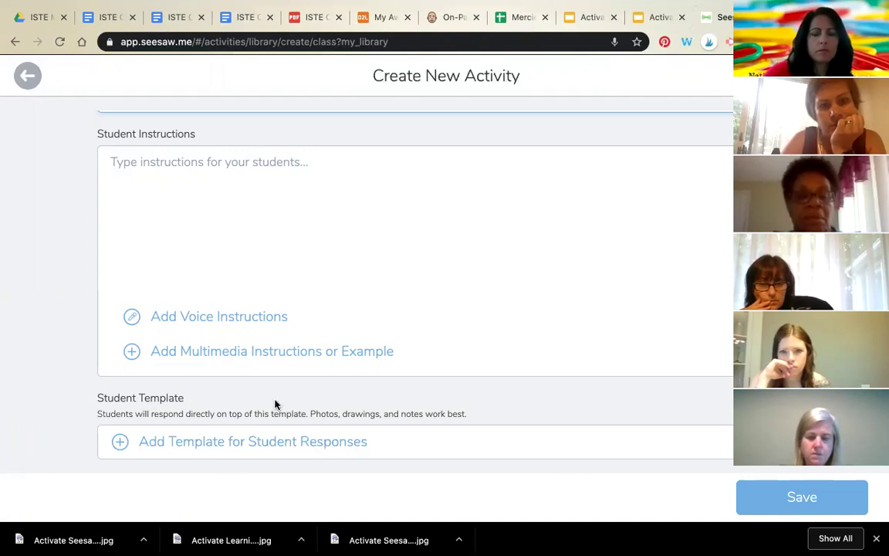
click(270, 450)
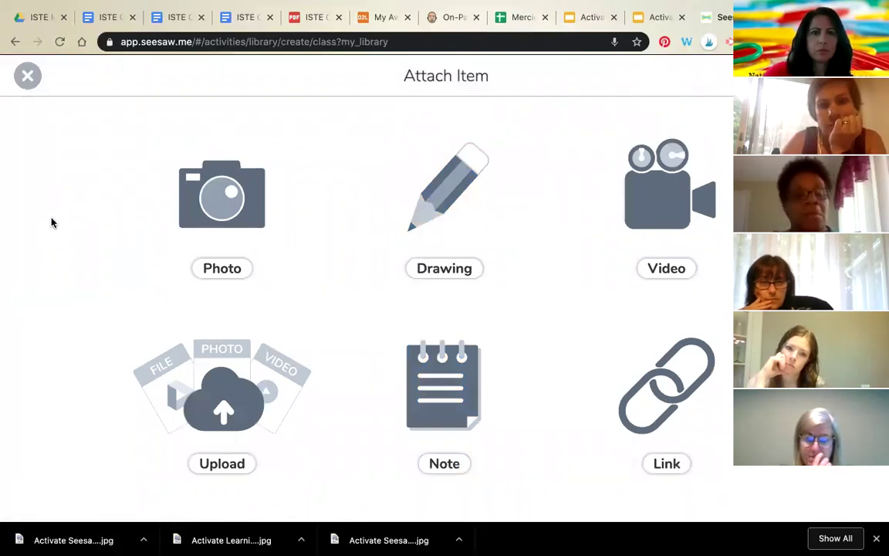
Step: On a blank drawing, draw a blue line and a duplicated vertical copy forming a T-chart
click(442, 184)
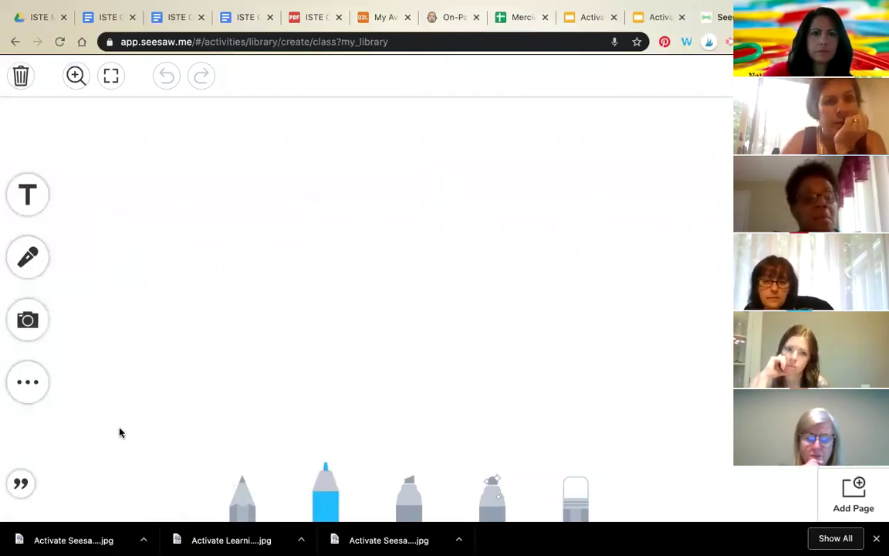
click(19, 383)
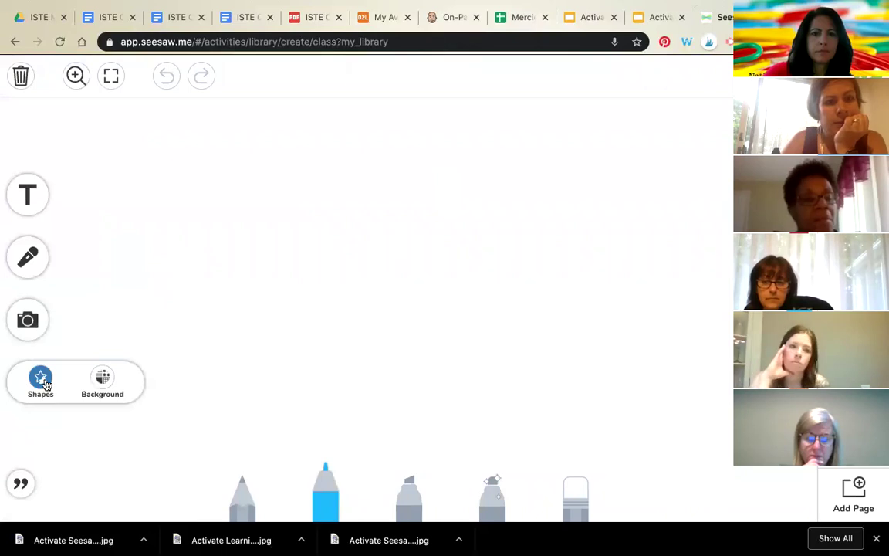
click(41, 377)
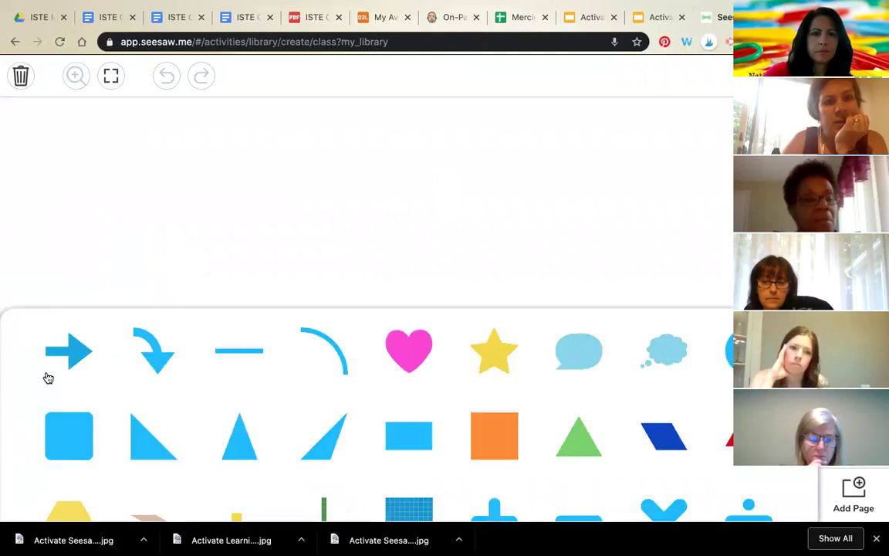
click(238, 364)
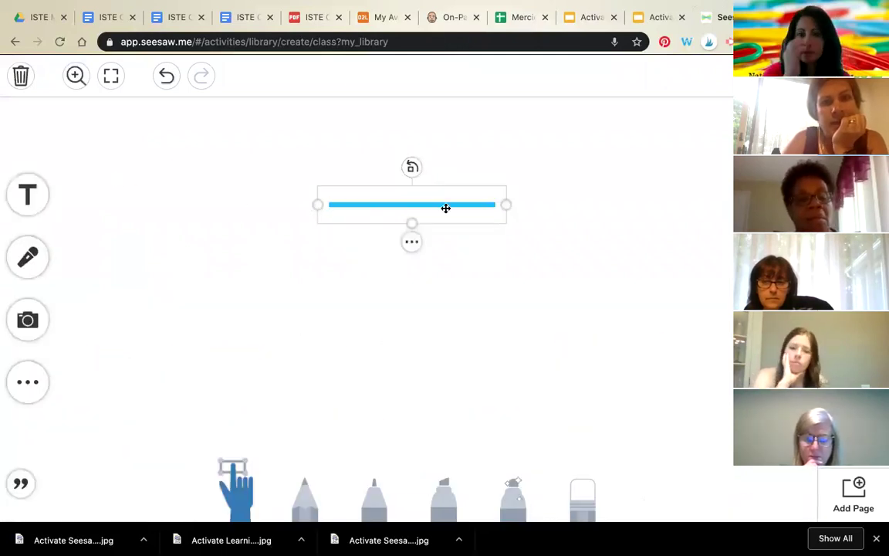
drag(507, 204, 583, 163)
click(428, 201)
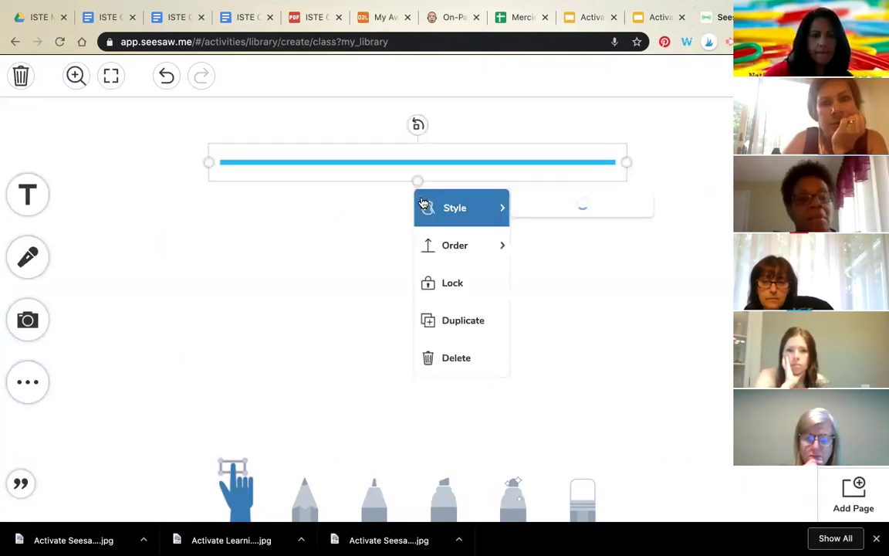
click(462, 321)
drag(348, 240, 341, 169)
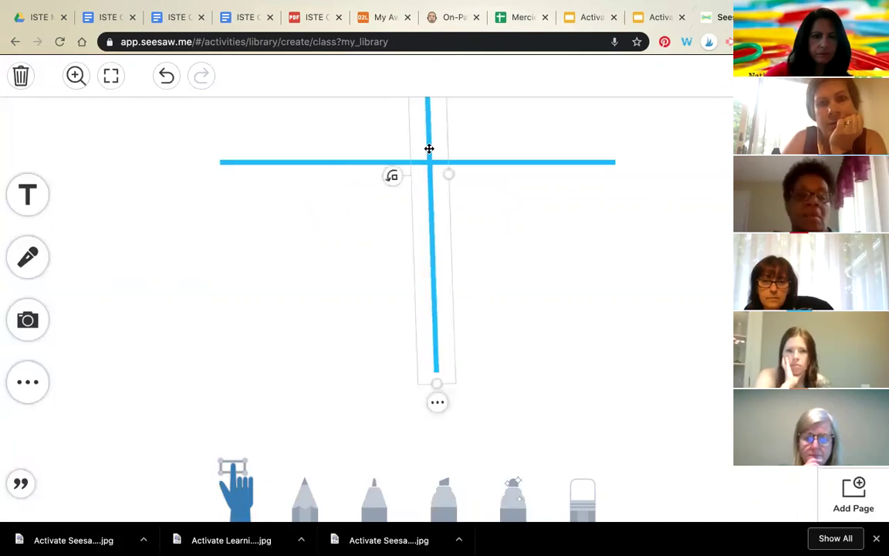
drag(423, 266, 436, 250)
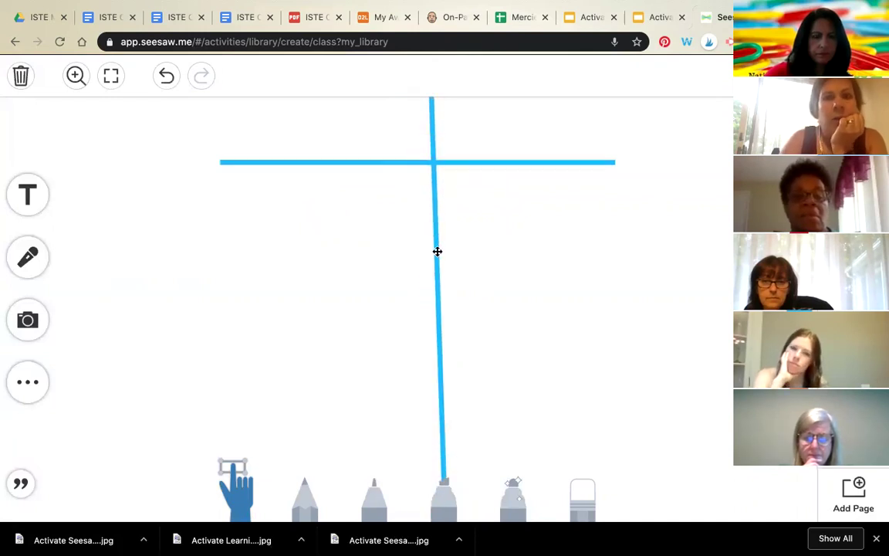
Step: Add 'short a' and 'long a' heading labels above the T-chart columns
click(41, 200)
text(short a)
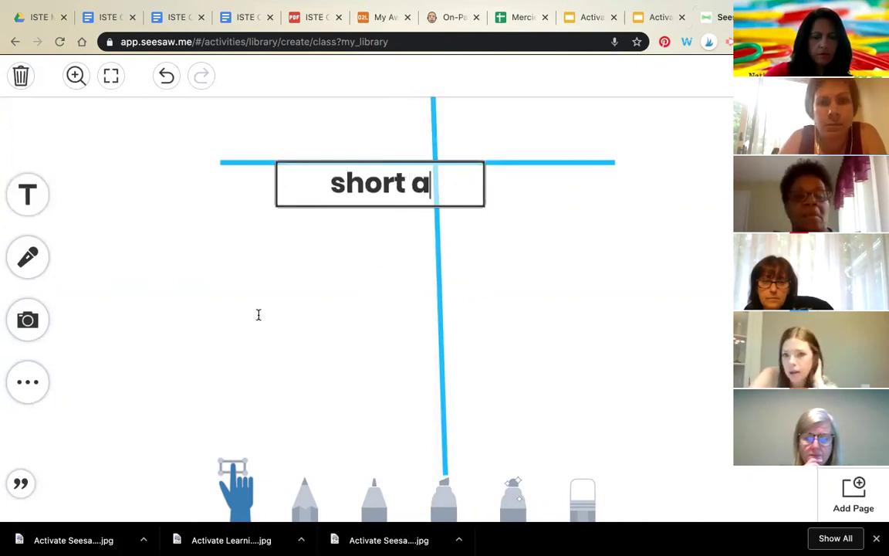
click(310, 233)
drag(365, 193, 309, 141)
click(23, 214)
text(long a)
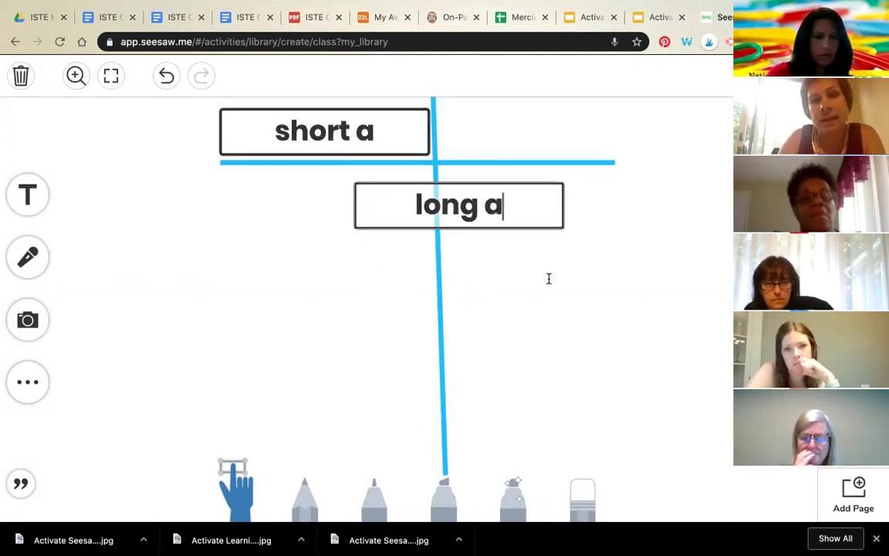
click(512, 251)
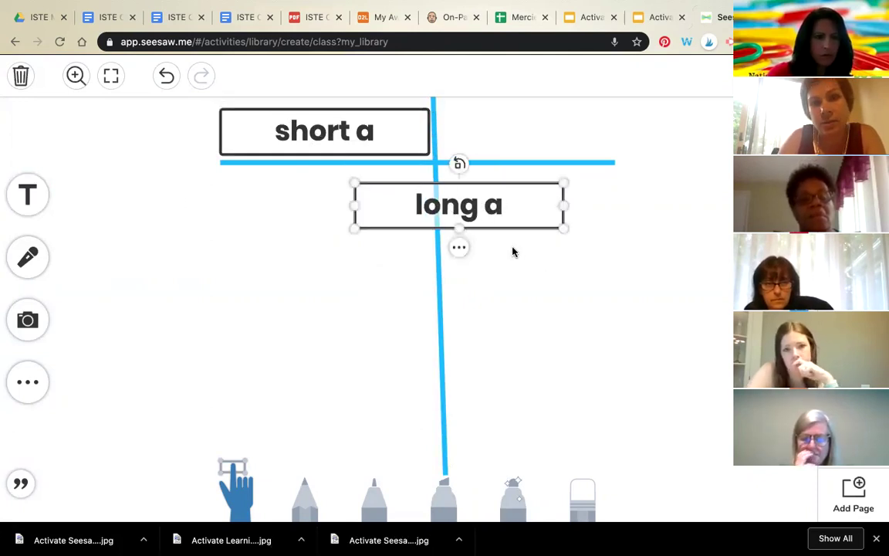
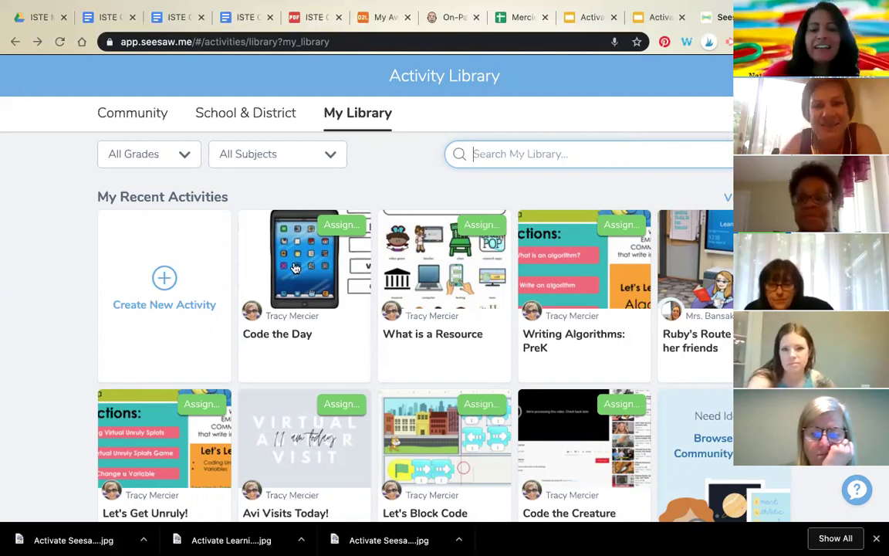
Step: Open Code the Day and start sharing it via Share Activity to the School & District Library
click(307, 310)
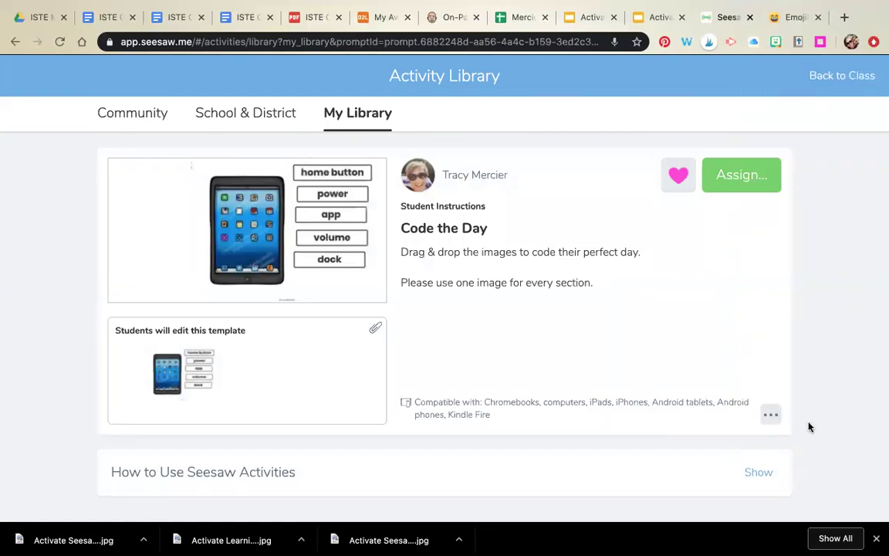
click(769, 417)
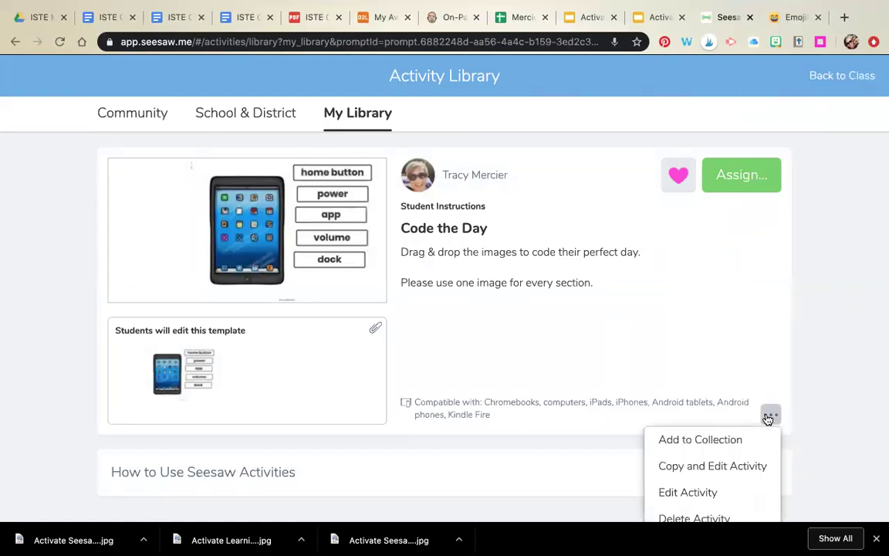
scroll(768, 419, down, 2)
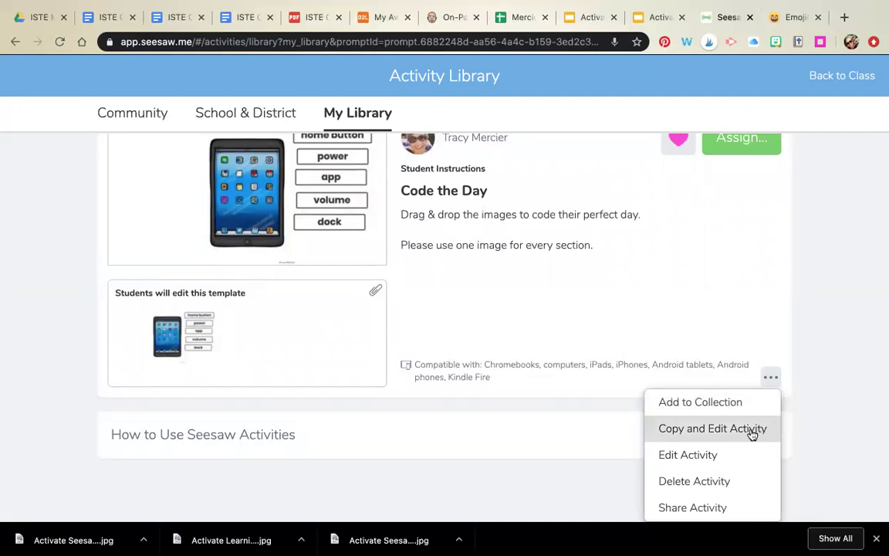
click(738, 511)
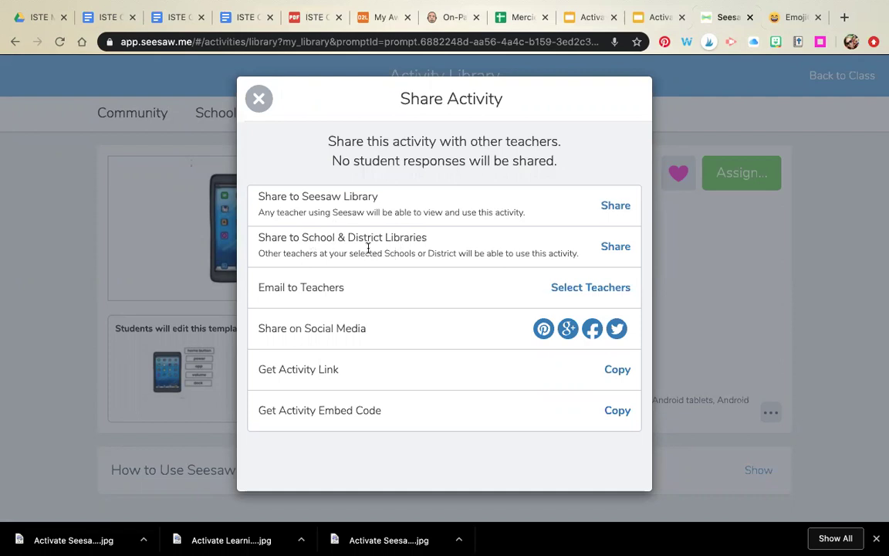
click(611, 247)
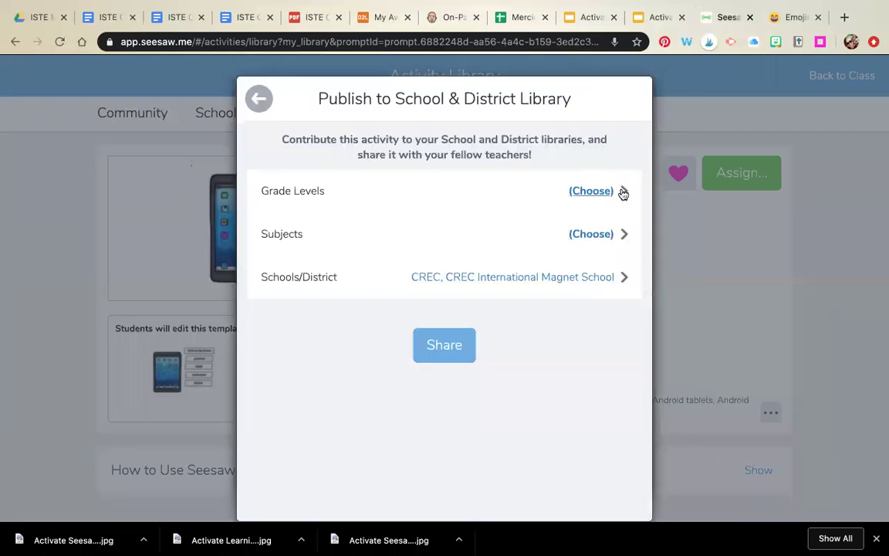
Step: Tag the shared activity with grades Pre-K and K and the subject Computer Science
click(621, 192)
click(370, 213)
click(363, 176)
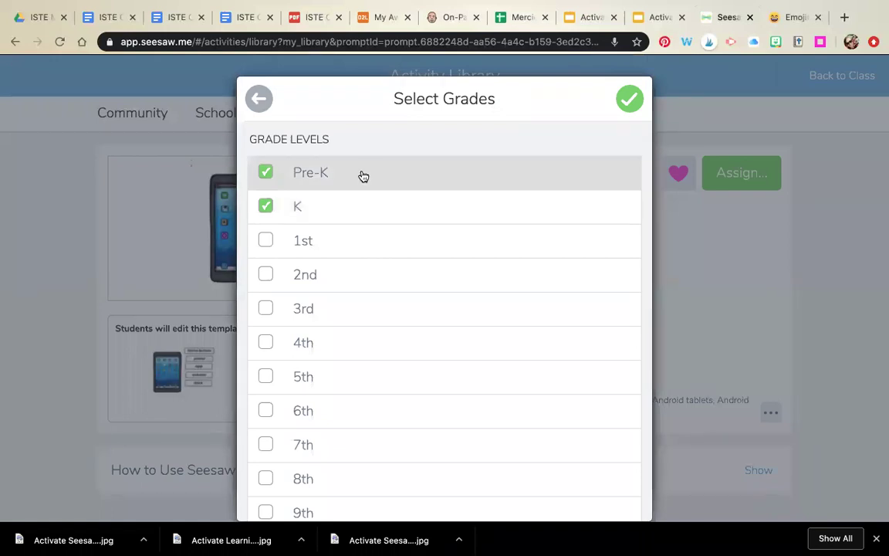
click(620, 101)
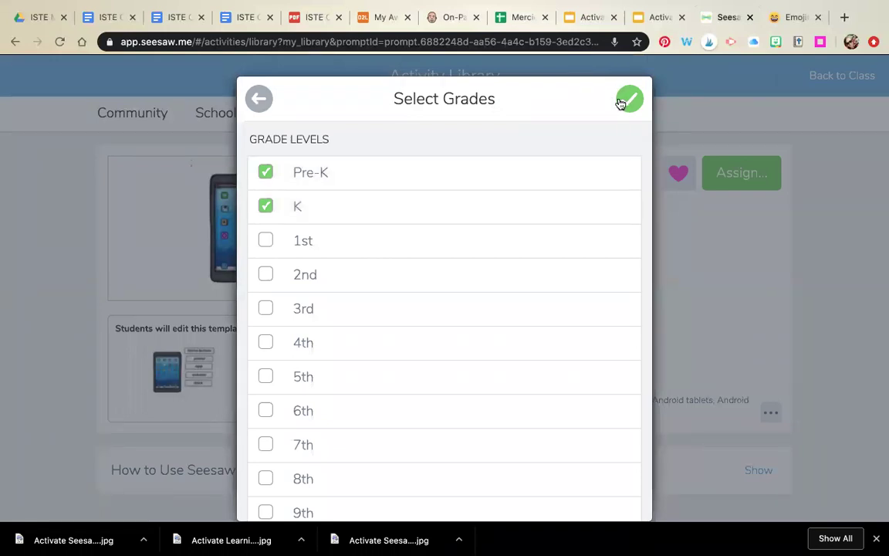
click(609, 237)
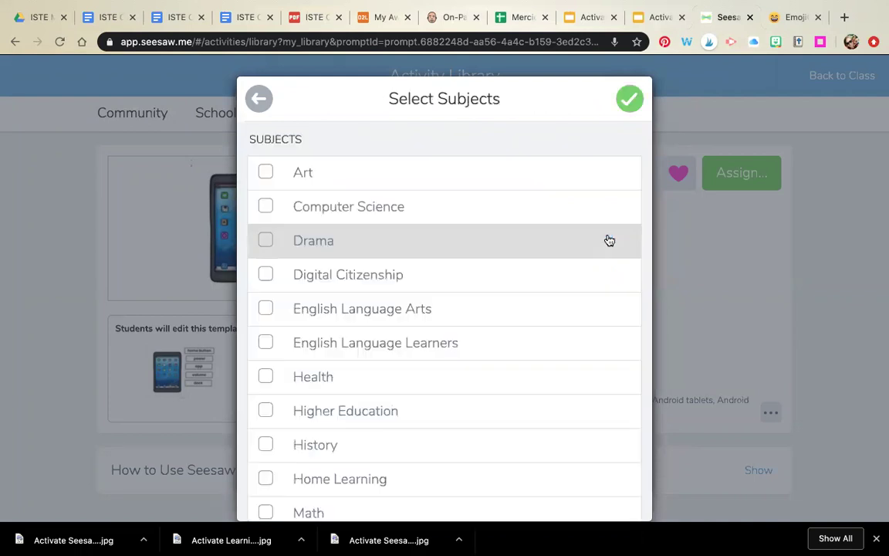
click(510, 205)
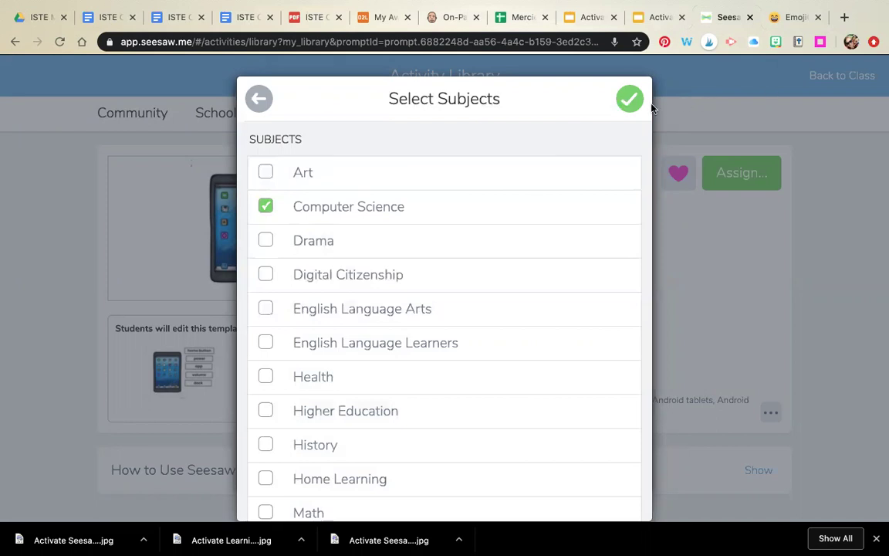
click(628, 101)
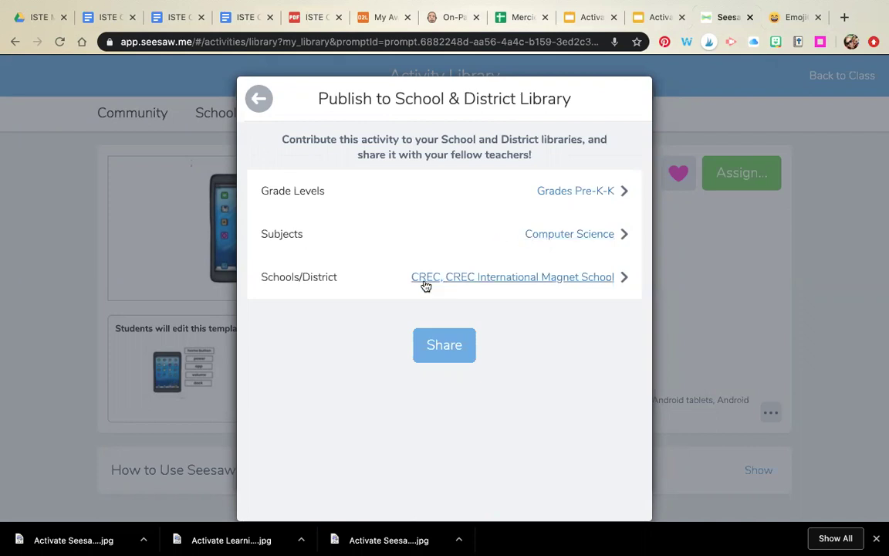
Step: Keep the CREC district and school selected and publish to the School & District library
click(525, 283)
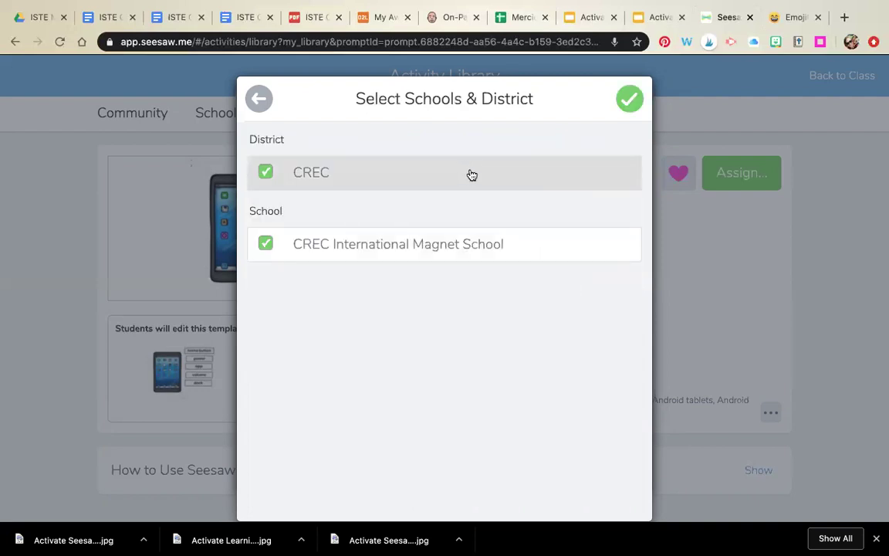
click(419, 170)
click(419, 171)
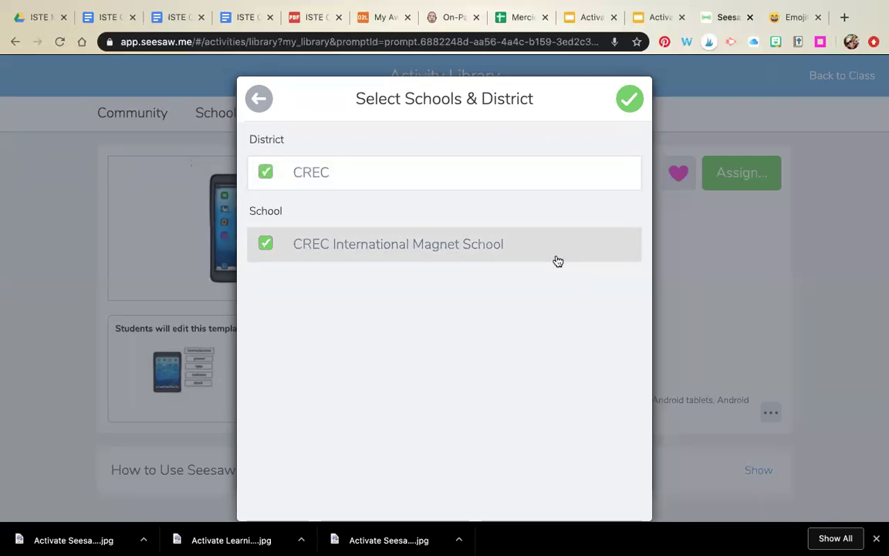
click(629, 98)
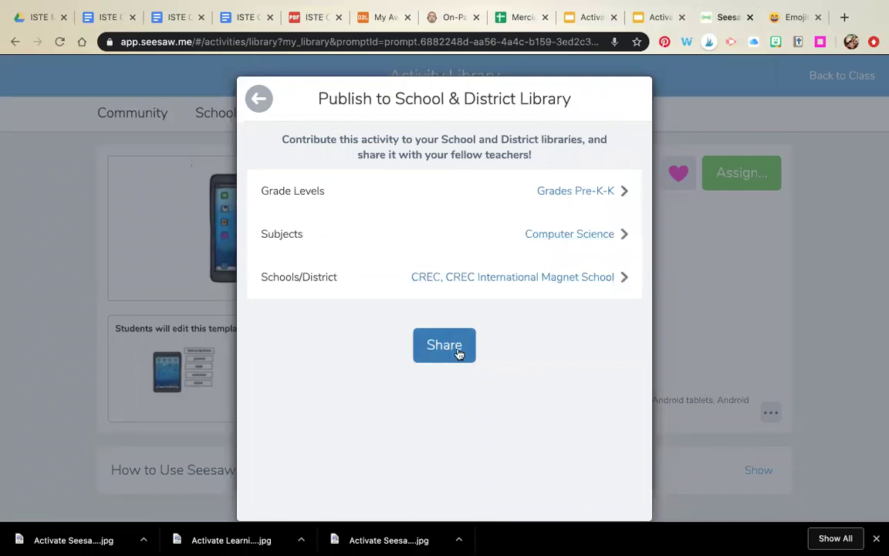
click(259, 99)
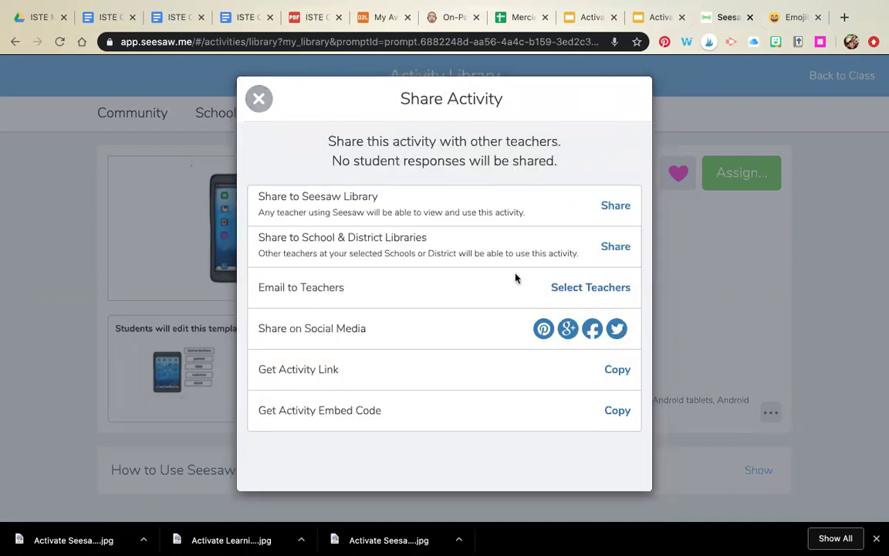
Step: Look through the teacher email list without sending, then copy the Code the Day activity link
click(582, 291)
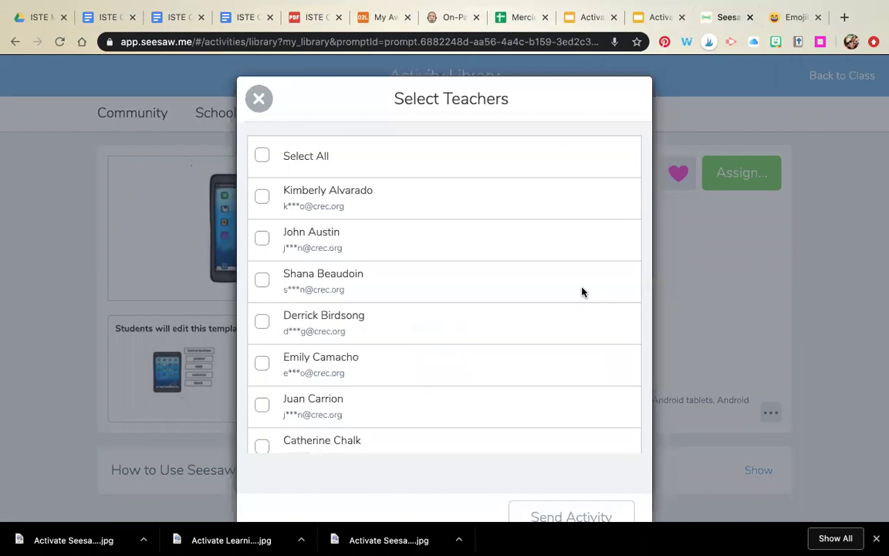
scroll(476, 275, down, 5)
scroll(476, 275, down, 15)
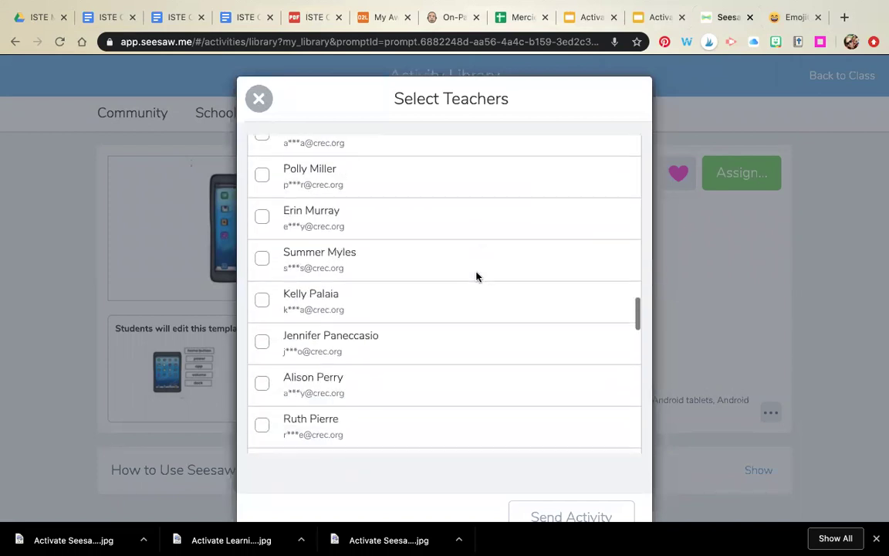
click(258, 99)
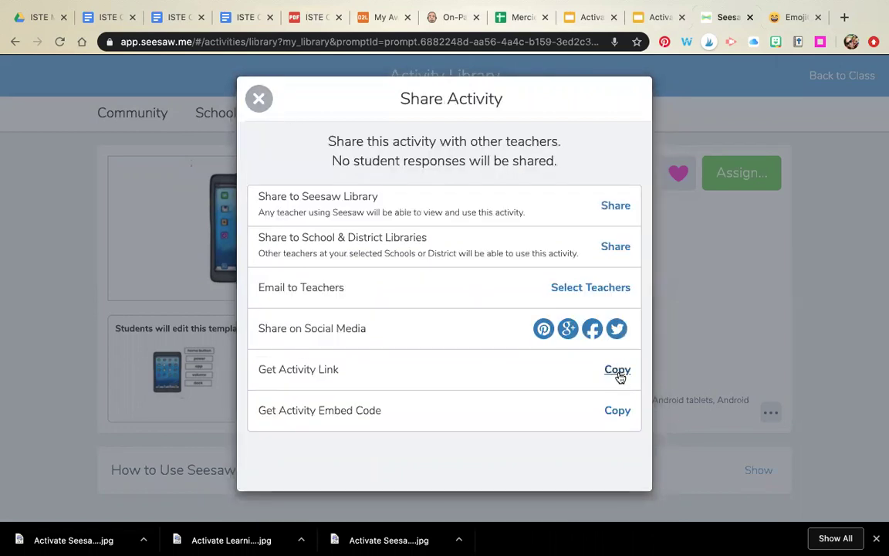
click(615, 371)
Step: Close the Share Activity dialog to return to the Code the Day page
click(259, 99)
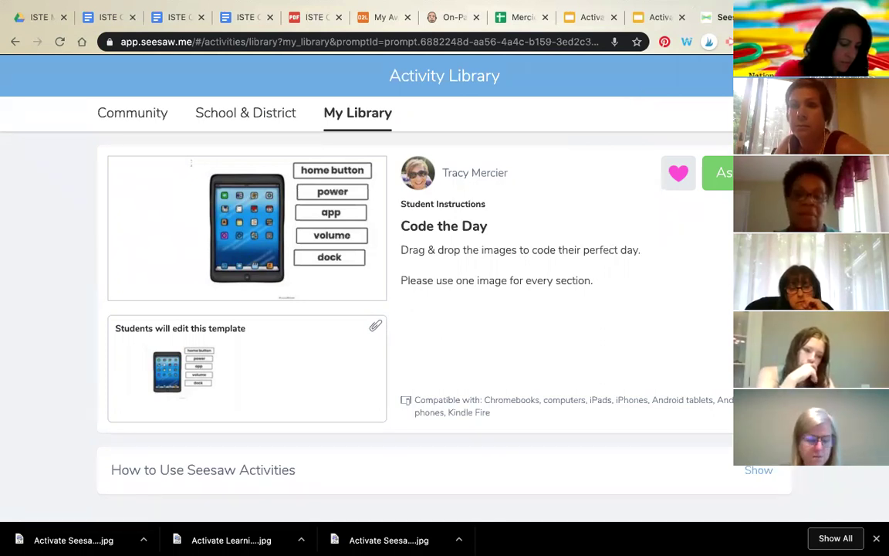
mouse_move(370, 2)
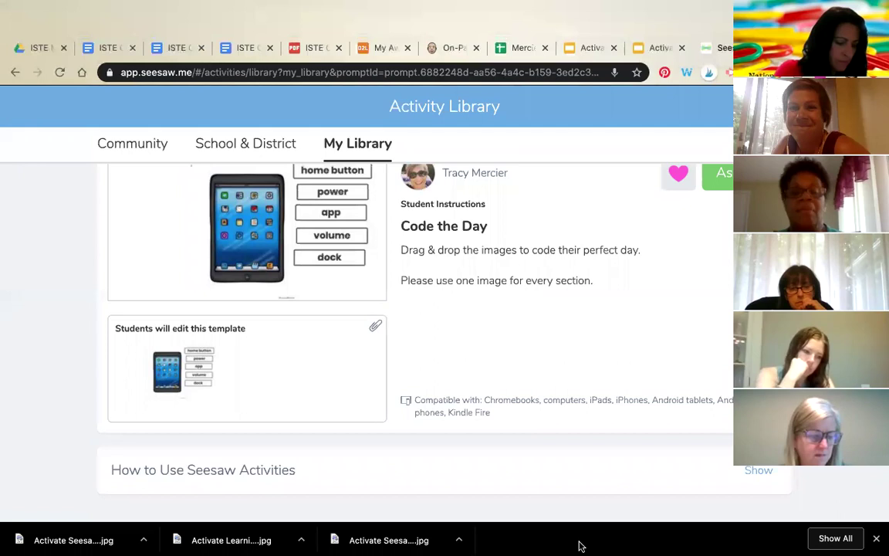